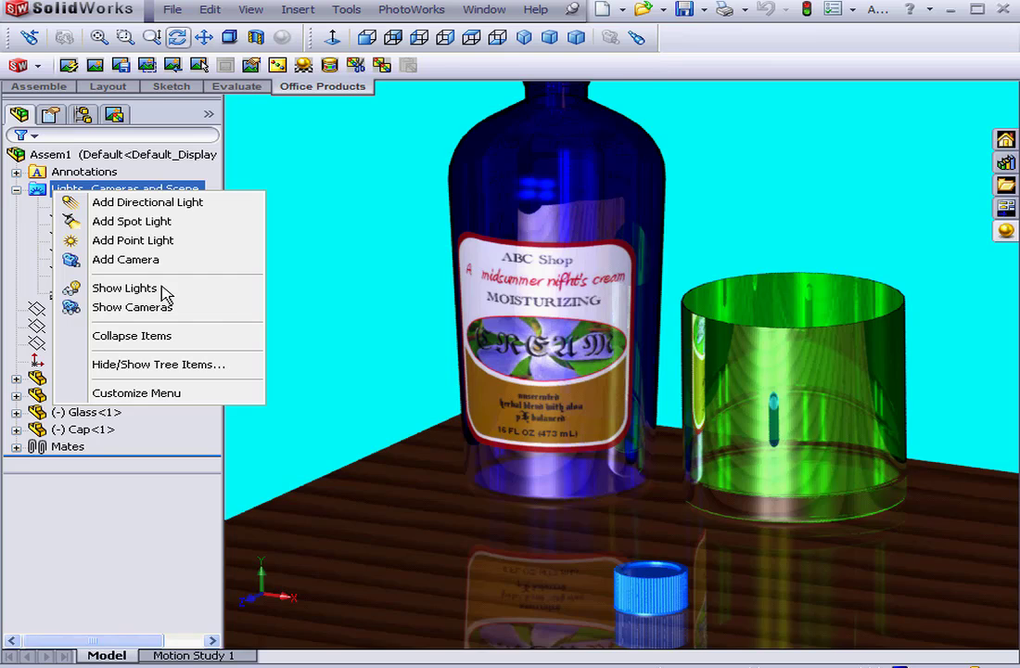
Step: Add a camera of the aimed-at-target type and lock its target point to a vertex on the cap
click(130, 260)
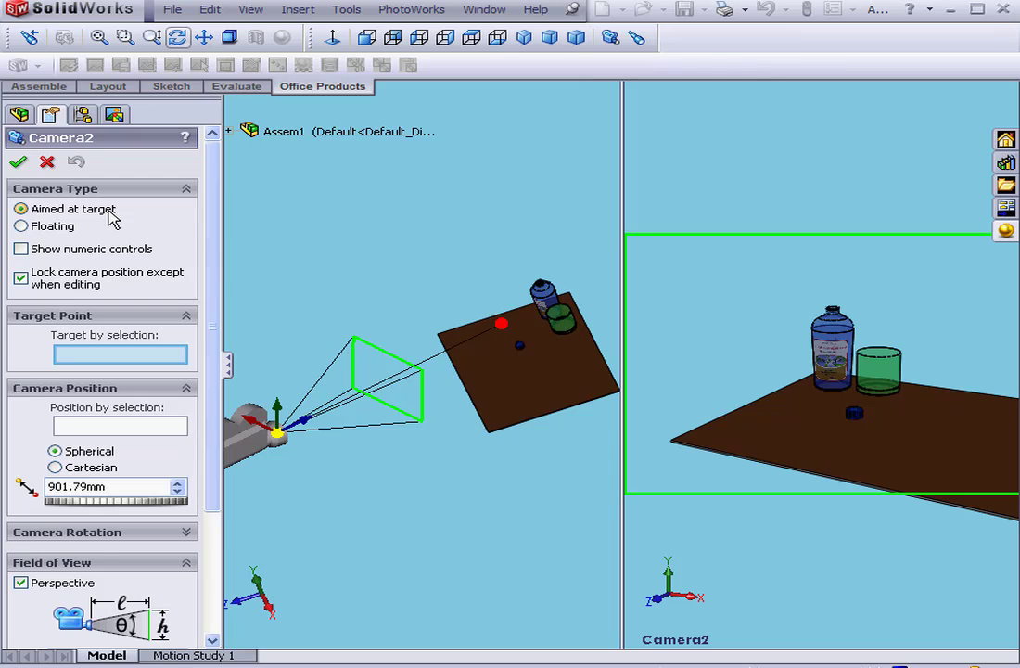
click(22, 226)
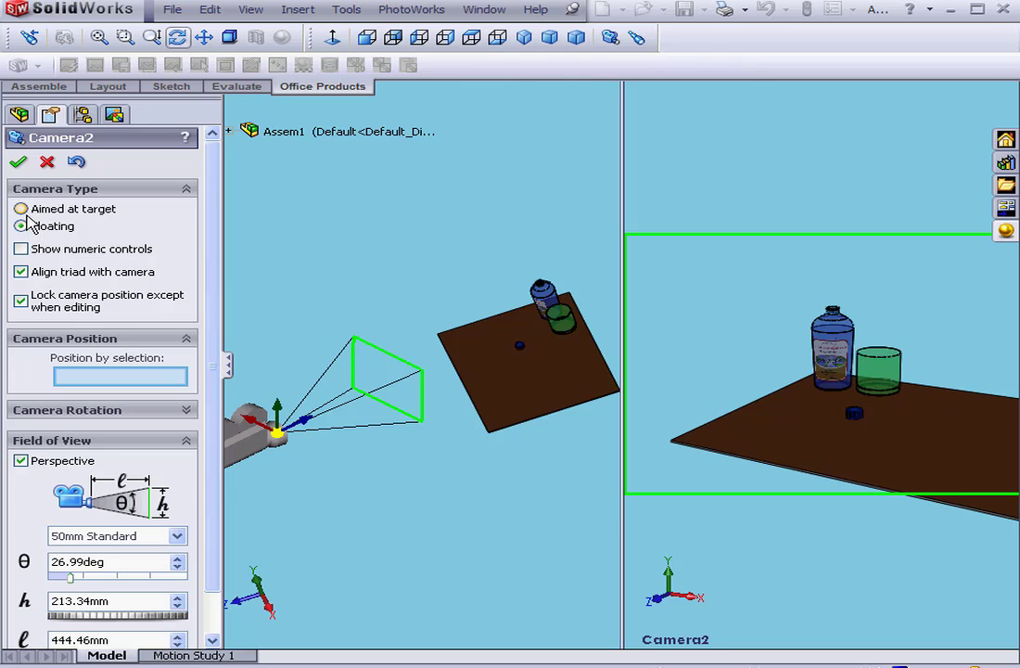
click(21, 210)
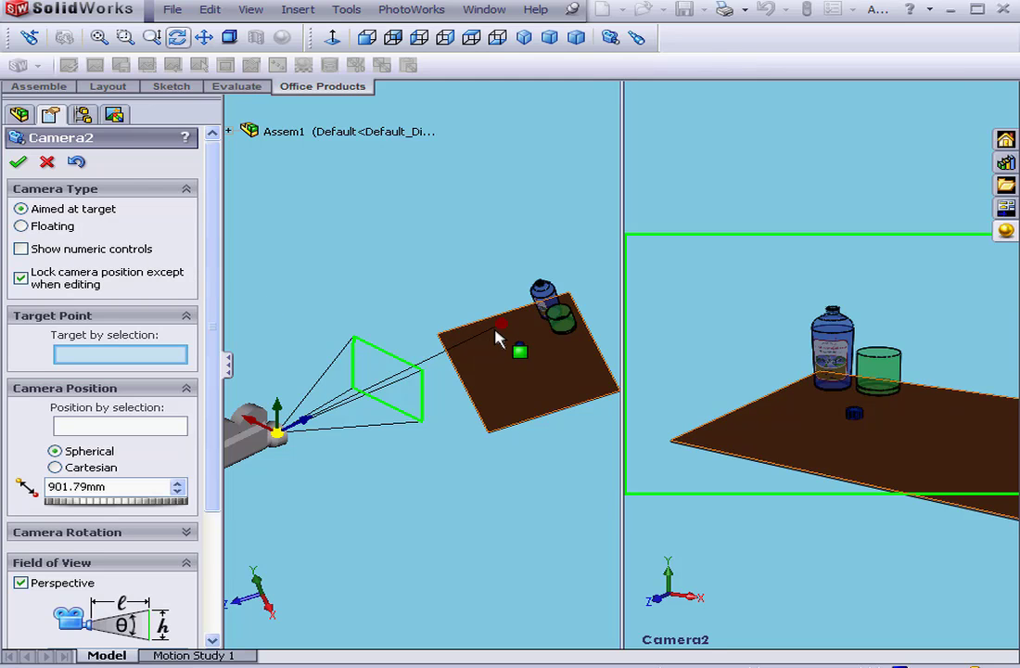
mouse_move(501, 329)
mouse_down()
mouse_move(515, 341)
mouse_move(504, 334)
mouse_up()
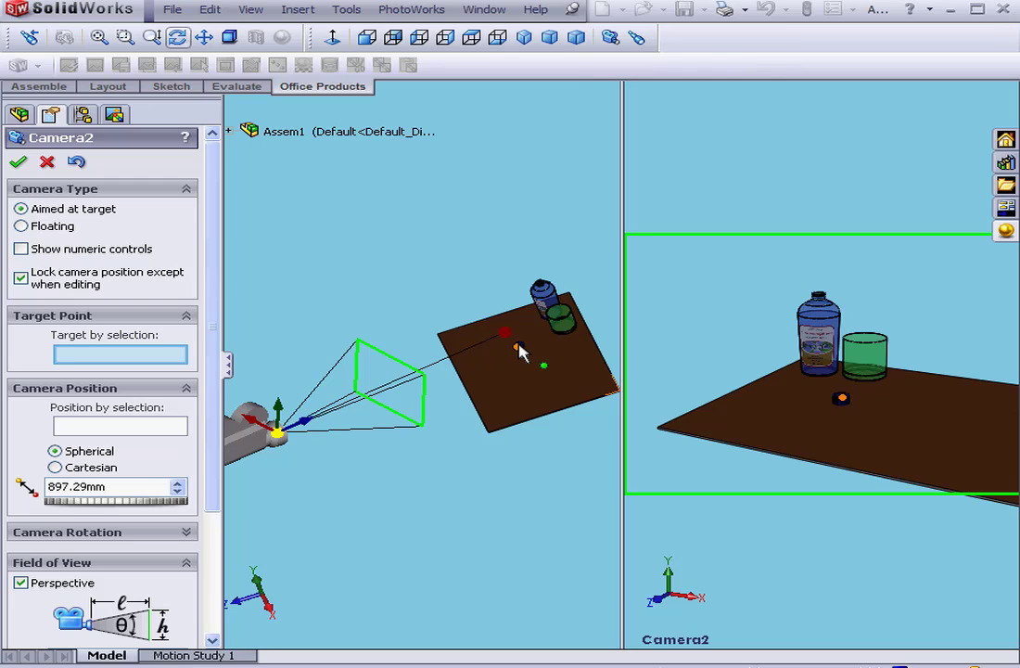
drag(522, 353, 520, 350)
click(520, 349)
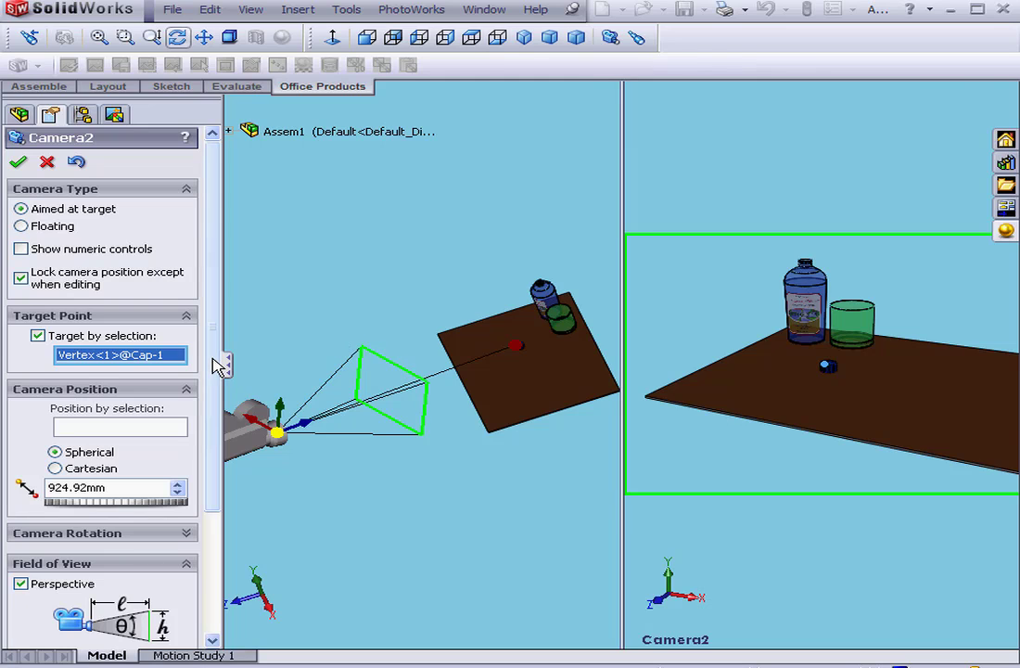
Step: Move the camera closer to the cap, to about 445.56 mm from the target point
scroll(205, 417, down, 3)
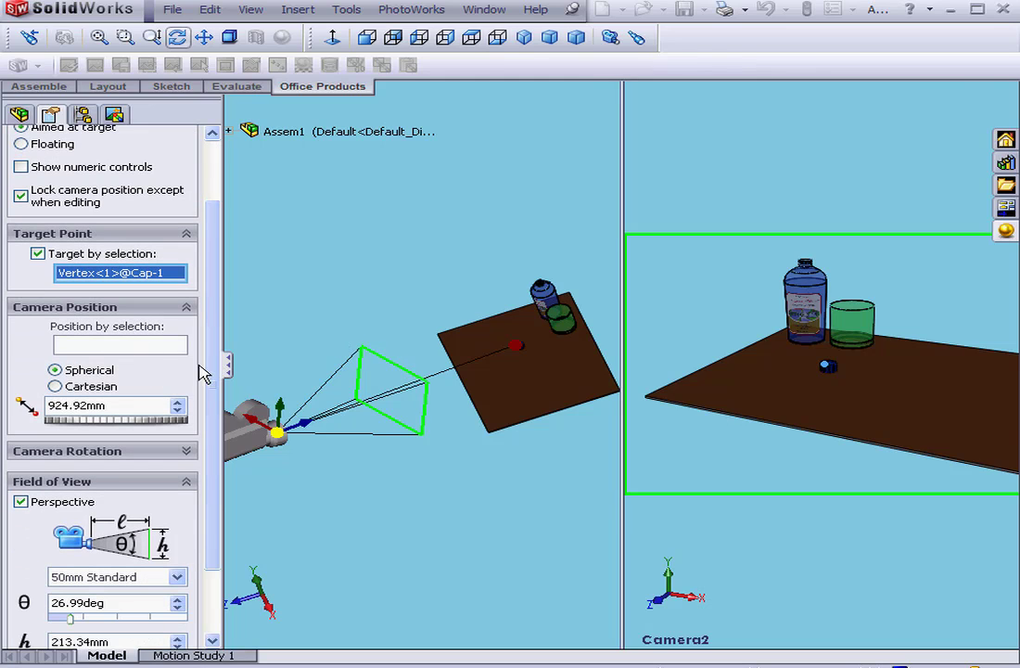
mouse_move(276, 433)
mouse_down()
mouse_move(302, 438)
mouse_move(293, 432)
mouse_up()
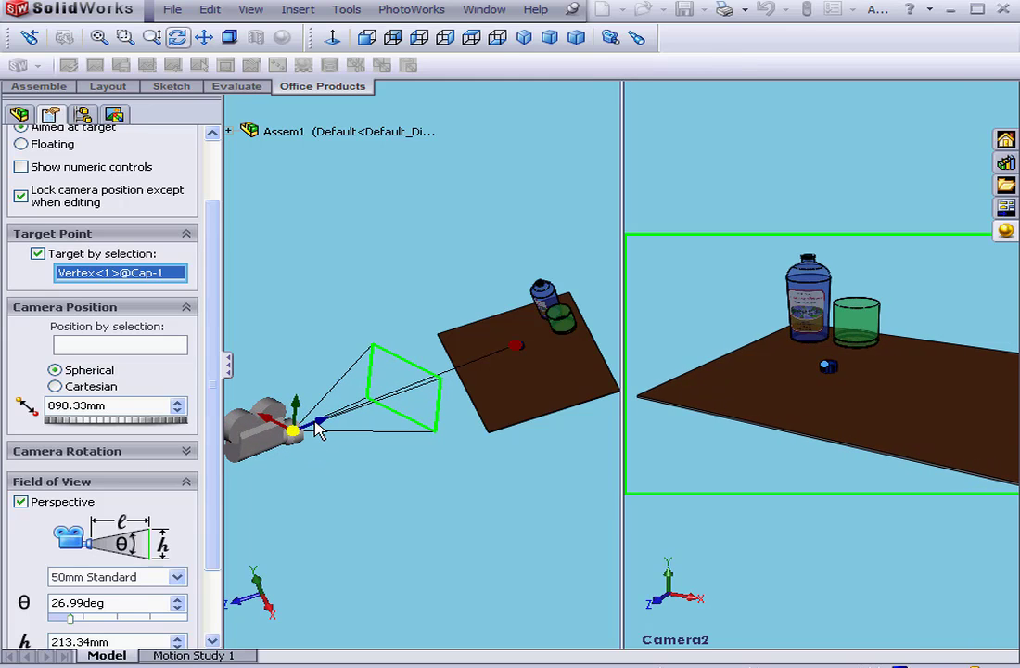
drag(318, 426, 387, 381)
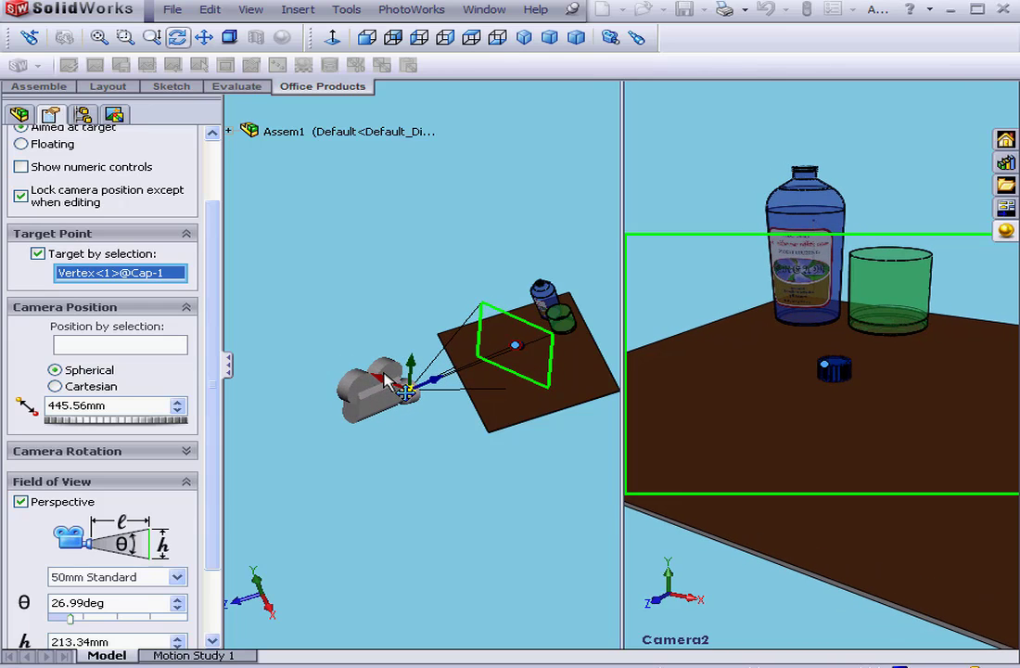
click(143, 345)
Step: Set the camera's roll rotation to 0 degrees
drag(207, 386, 212, 464)
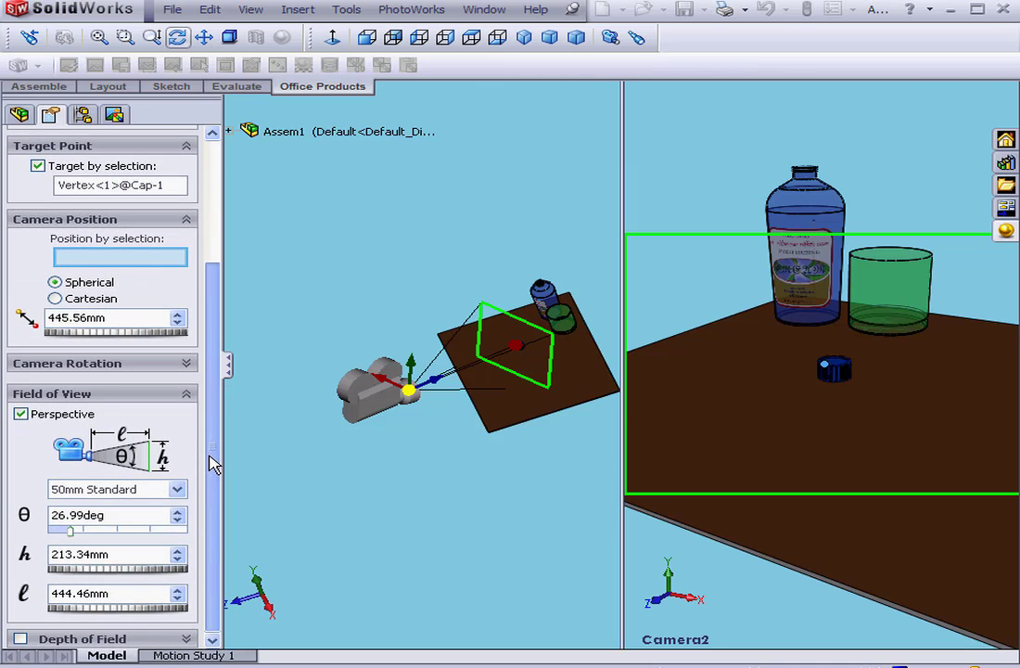
click(187, 364)
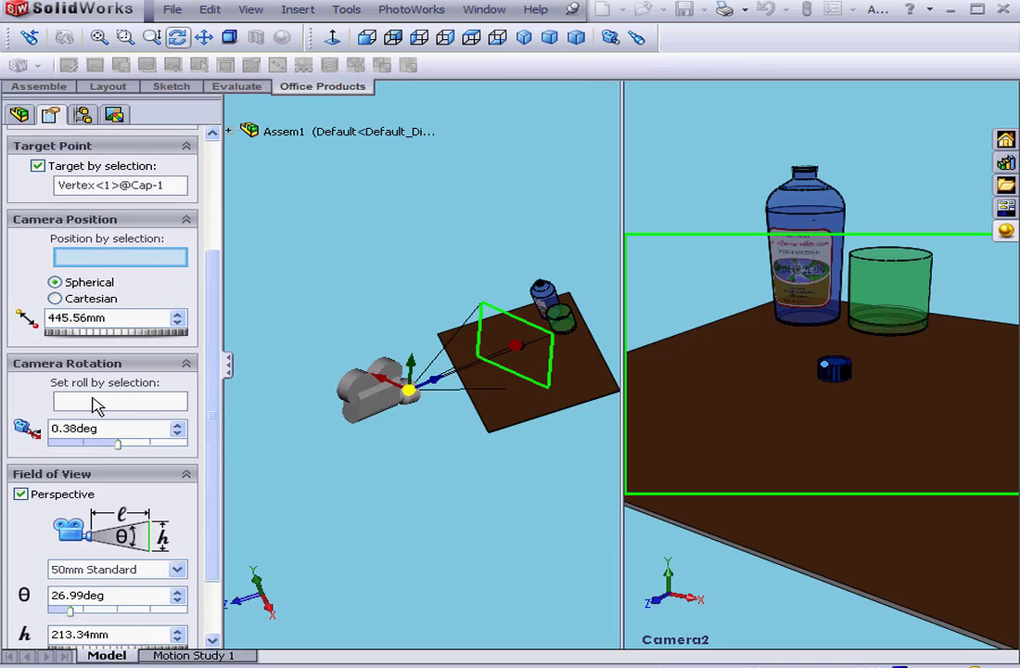
mouse_move(117, 450)
mouse_down()
mouse_move(106, 449)
mouse_move(118, 451)
mouse_up()
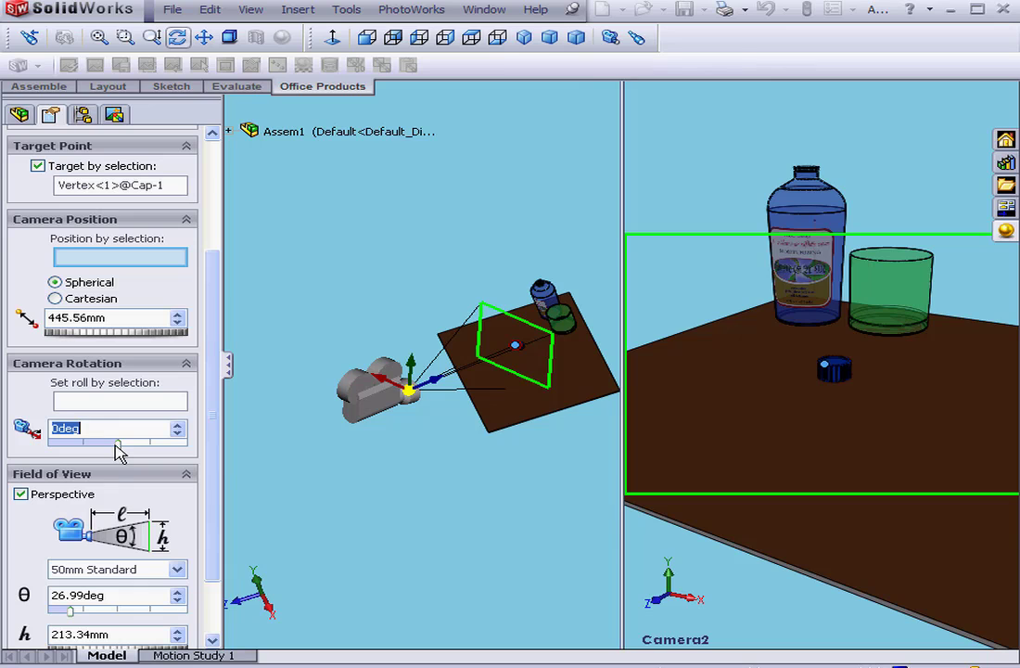
Step: Preview the camera's field of view without perspective and restore perspective
drag(220, 472, 220, 537)
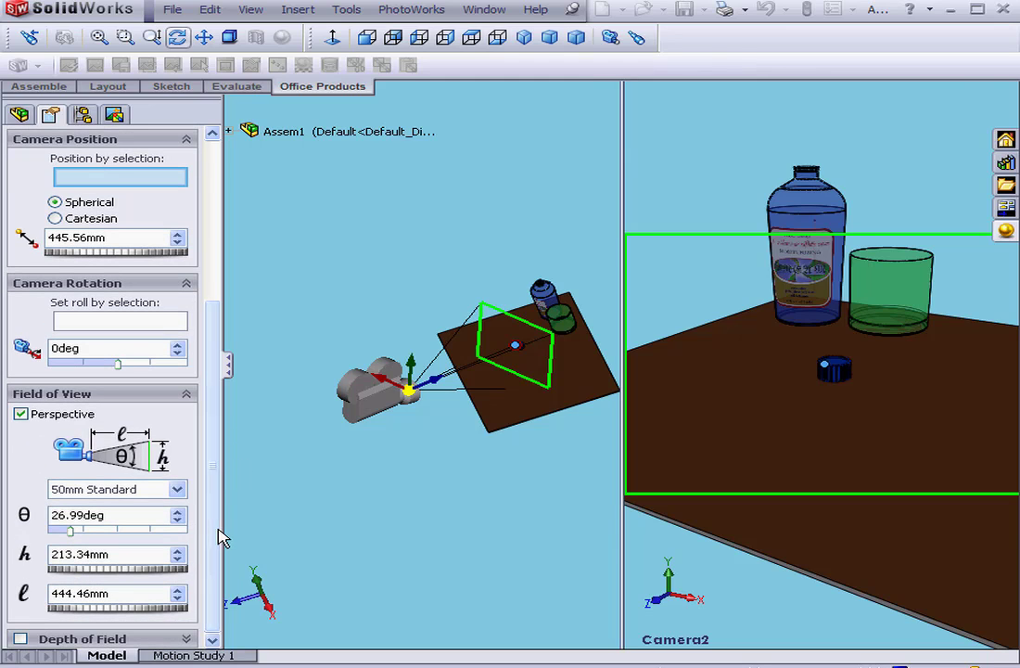
click(21, 414)
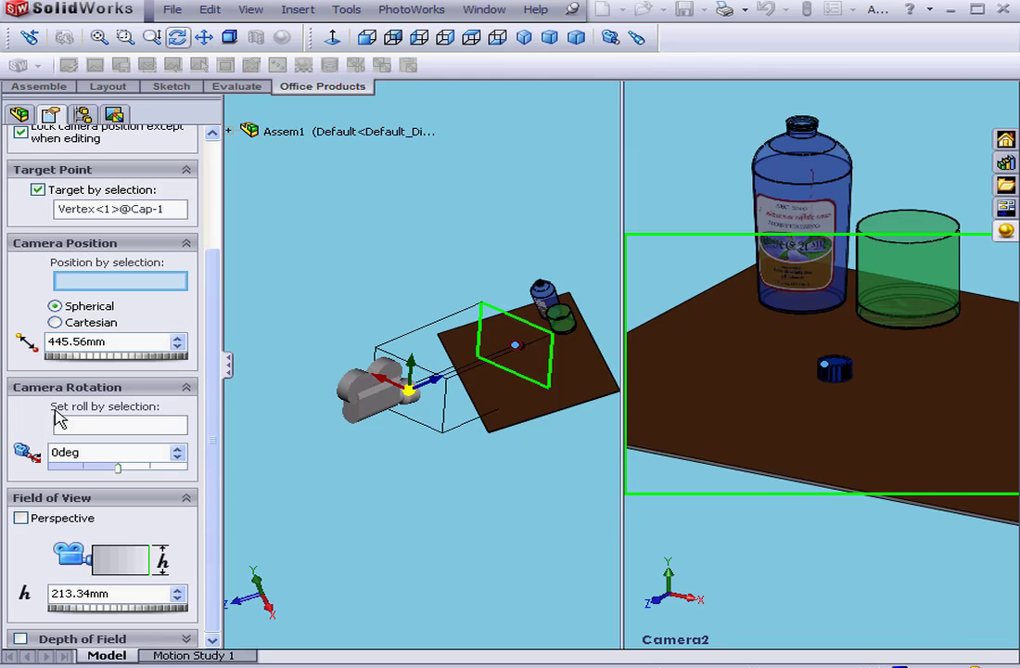
click(20, 518)
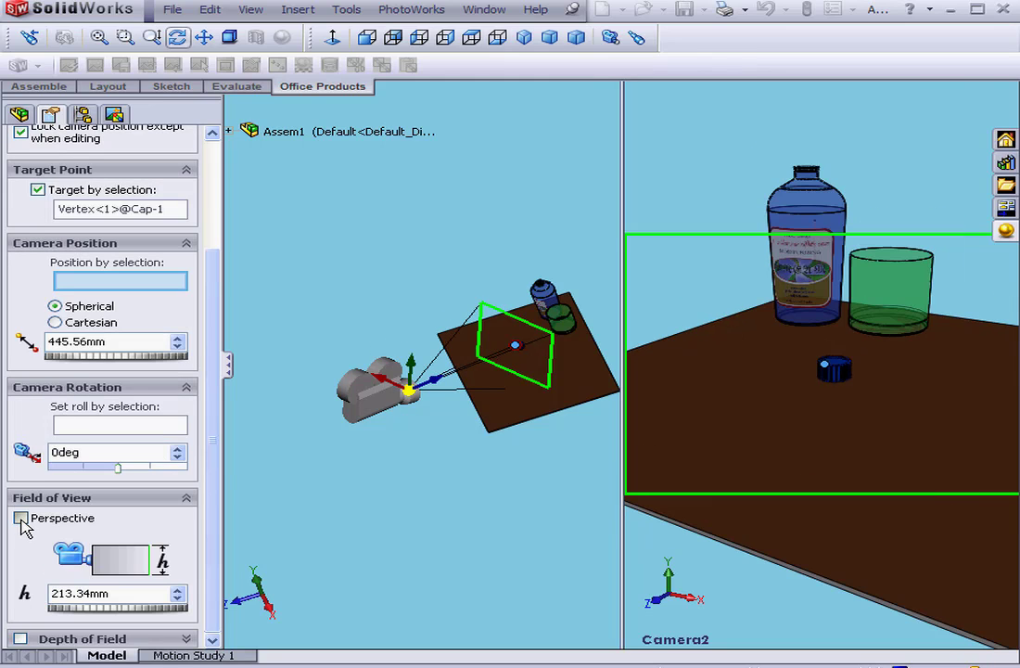
Step: Try the 35mm Wide Angle and 85mm Telephoto lens presets and return to 50mm Standard
drag(220, 442, 209, 518)
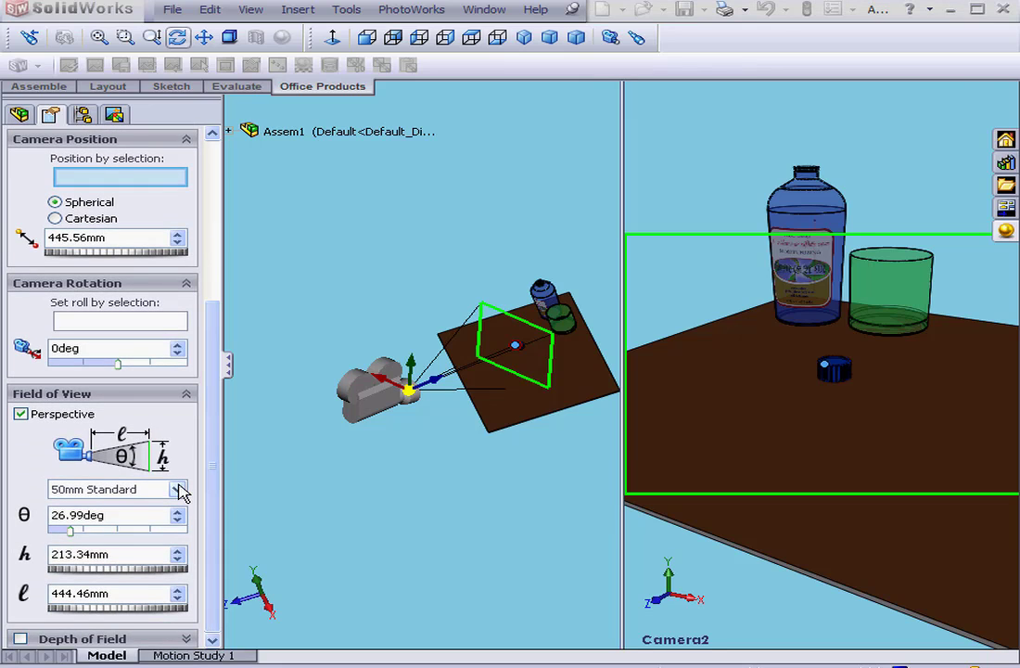
click(177, 489)
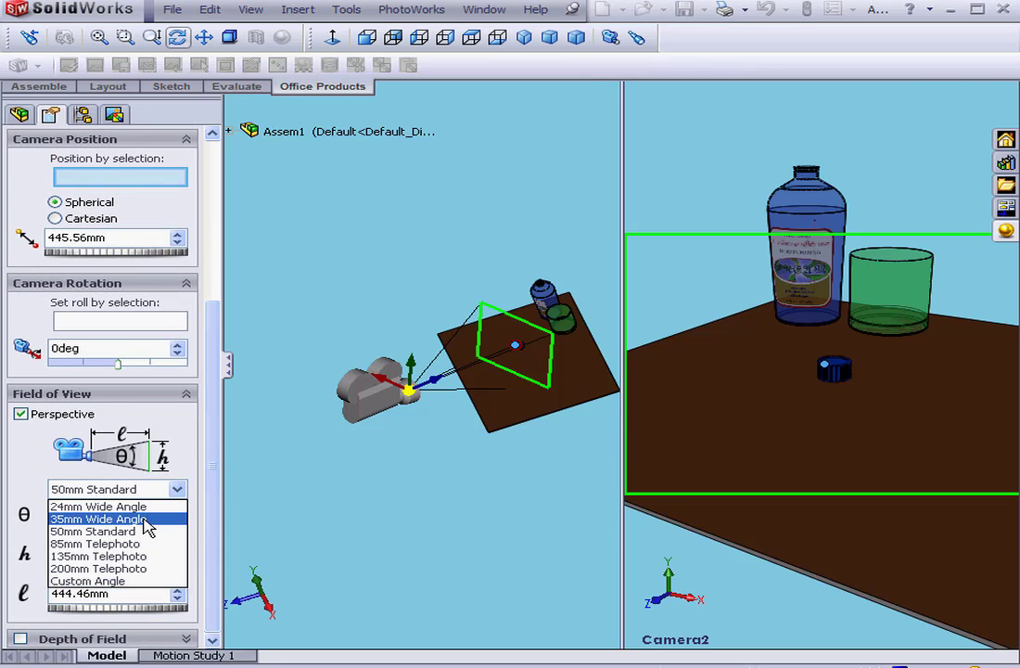
click(146, 519)
click(177, 490)
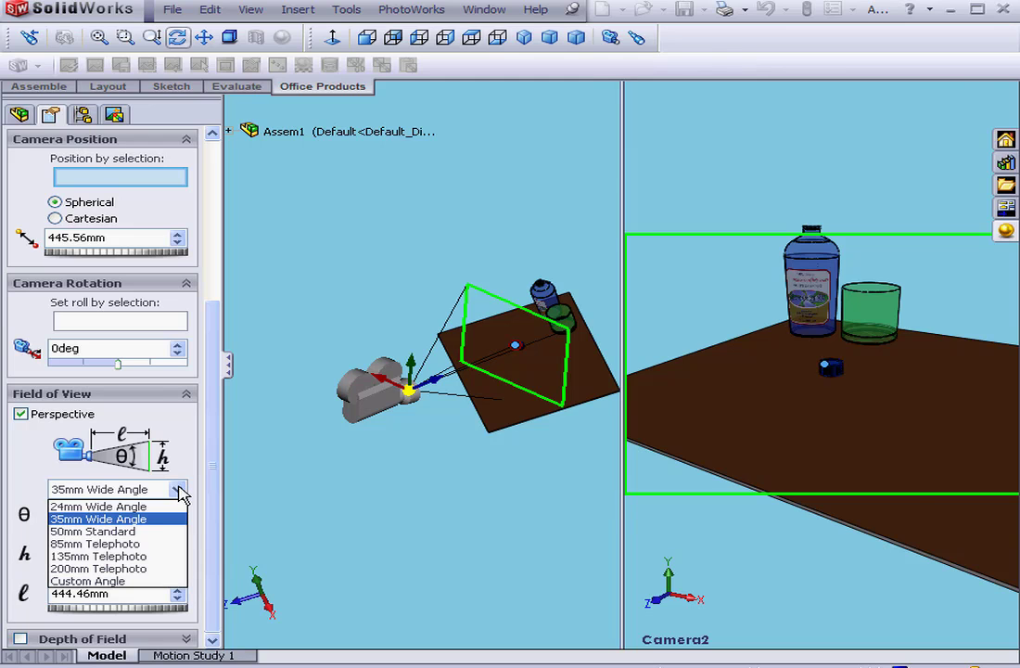
click(138, 544)
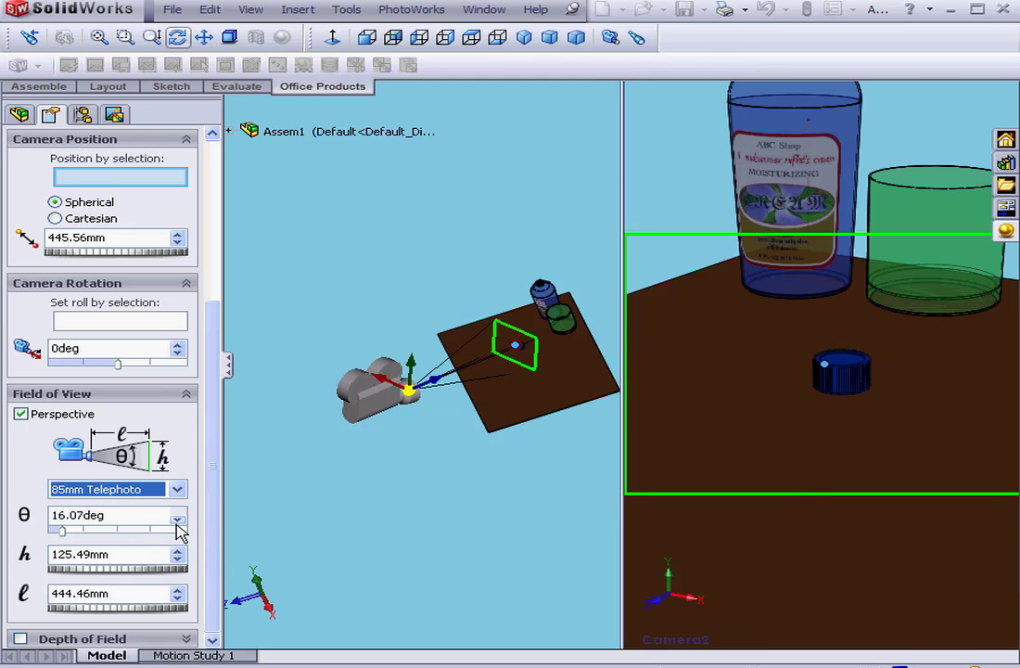
click(177, 491)
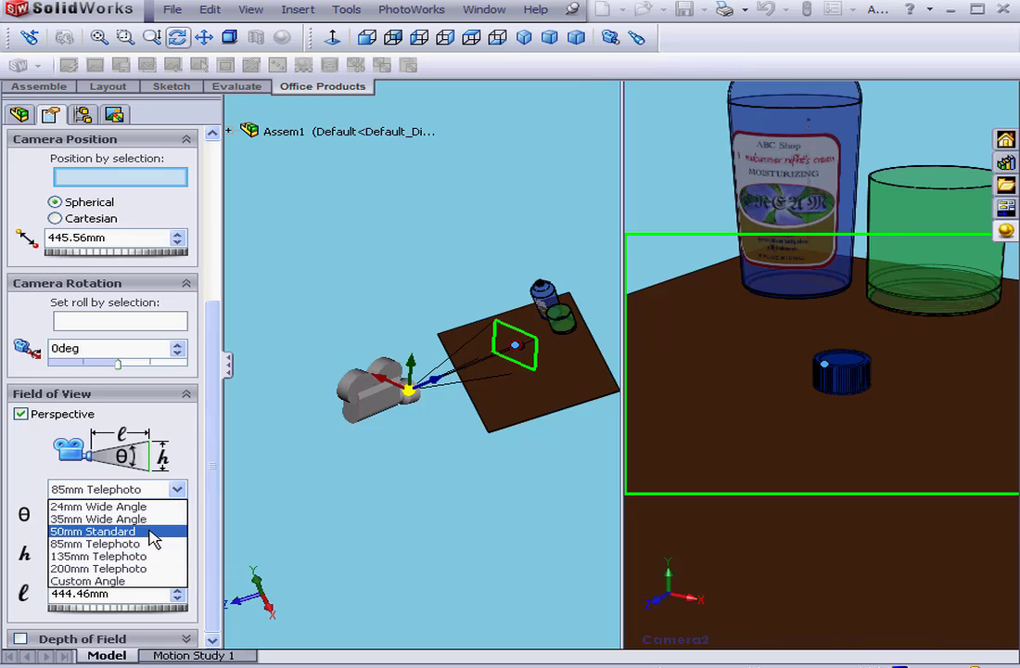
click(144, 531)
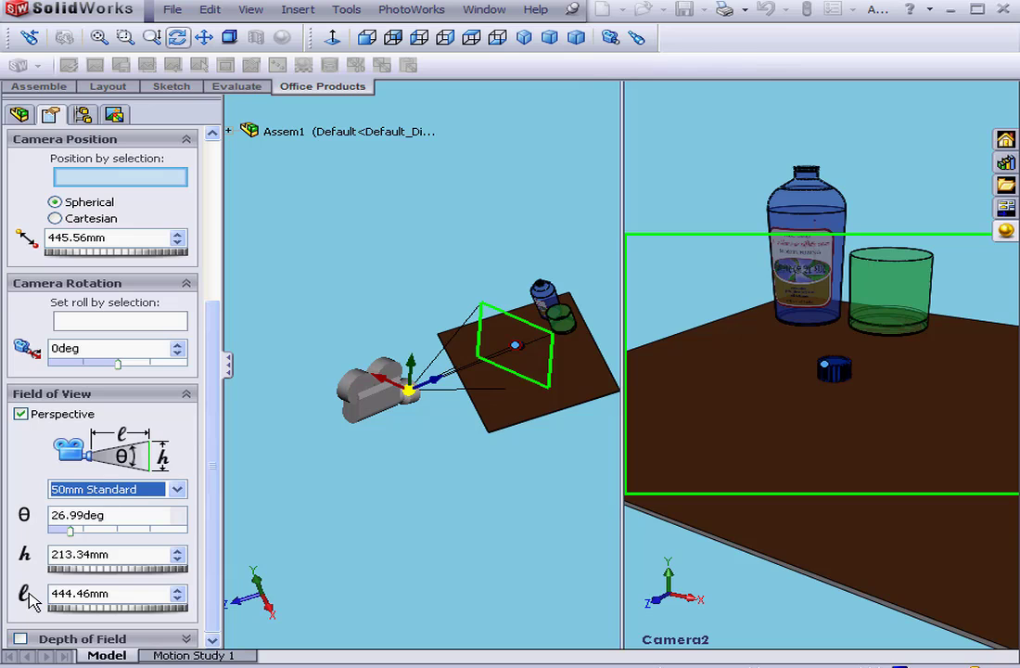
Step: Adjust the camera's field of view to a custom angle of about 21.85 degrees with a view distance of about 455.56 mm
click(73, 532)
drag(73, 532, 69, 538)
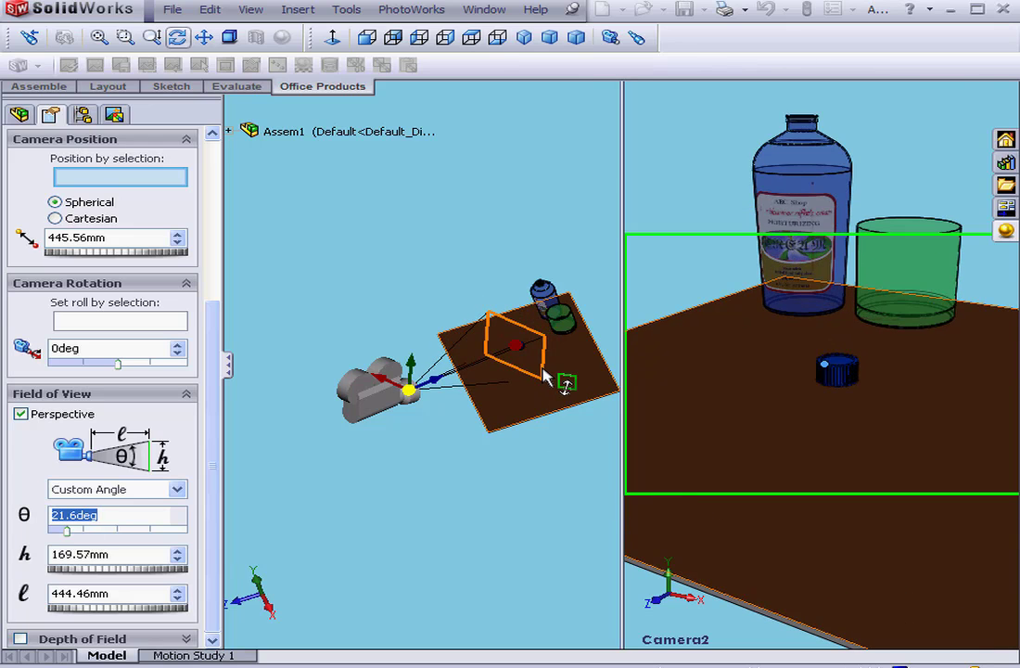
drag(545, 376, 551, 339)
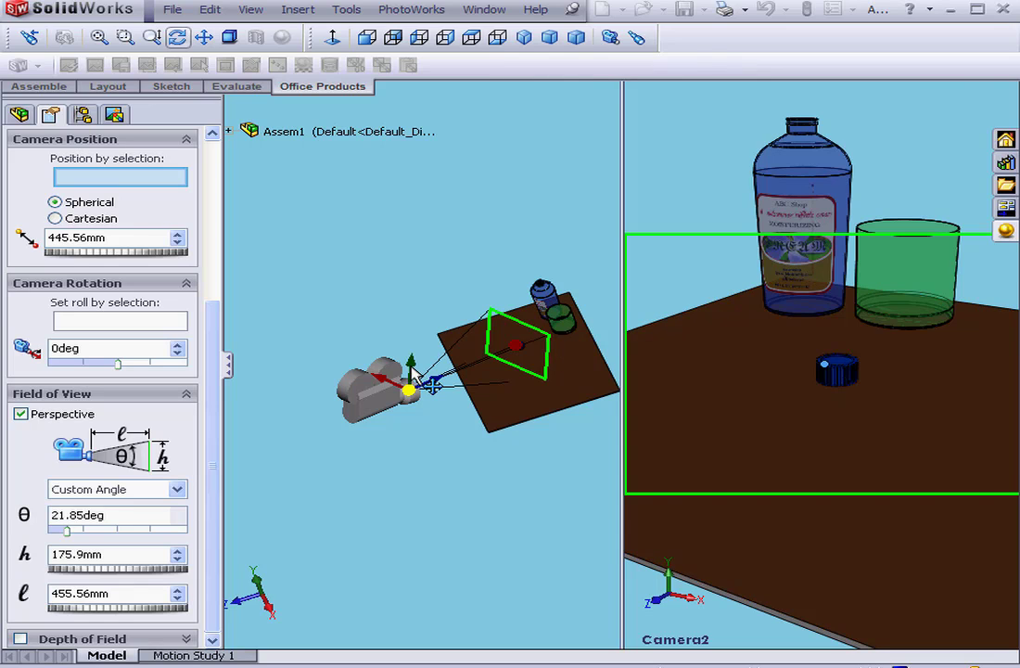
Step: Lower the camera slightly while keeping its distance to the cap, and accept the camera settings
drag(415, 375, 413, 391)
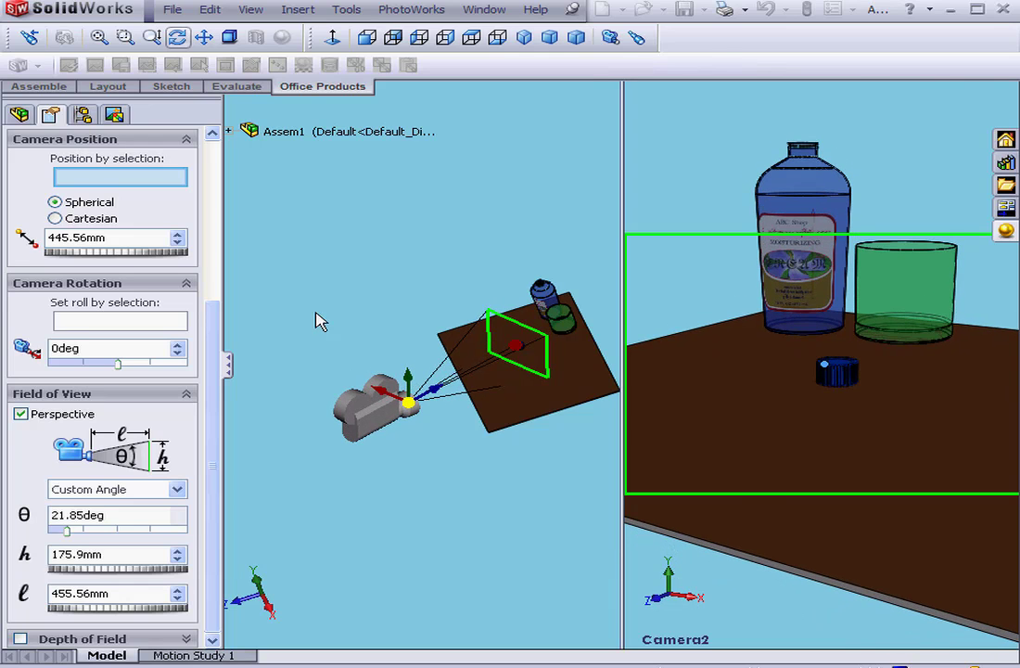
drag(214, 330, 222, 158)
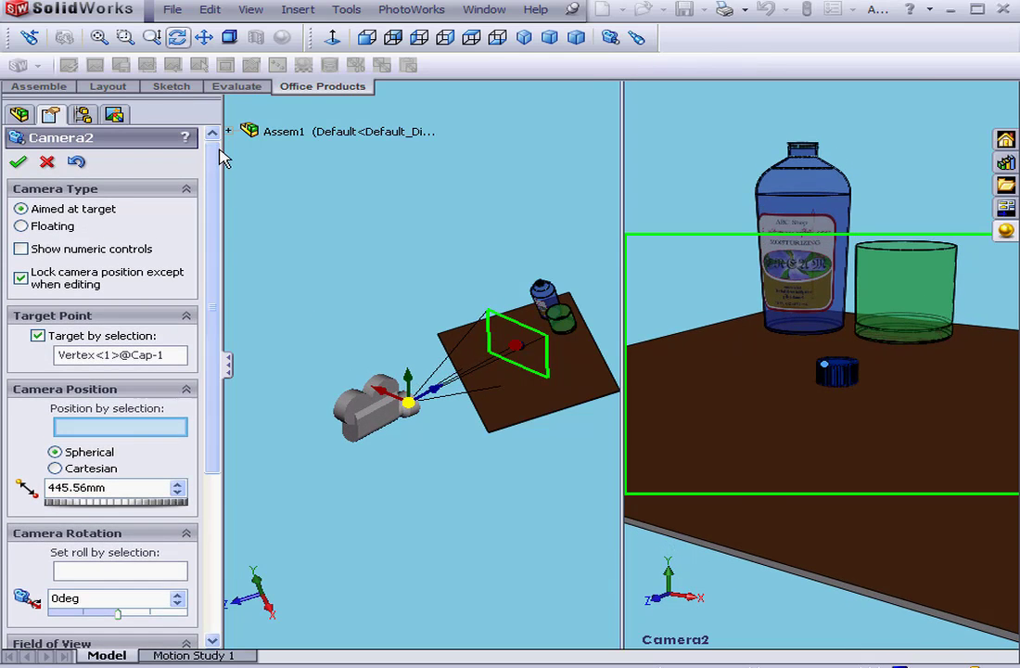
click(18, 163)
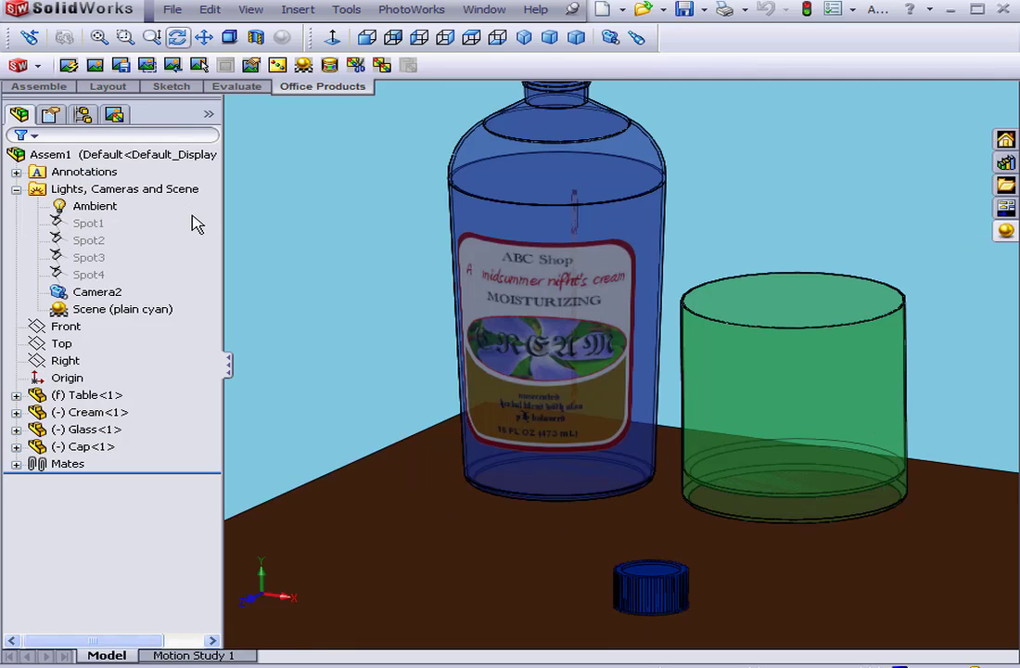
Step: Switch the display to the new camera's view and render the scene
right_click(85, 192)
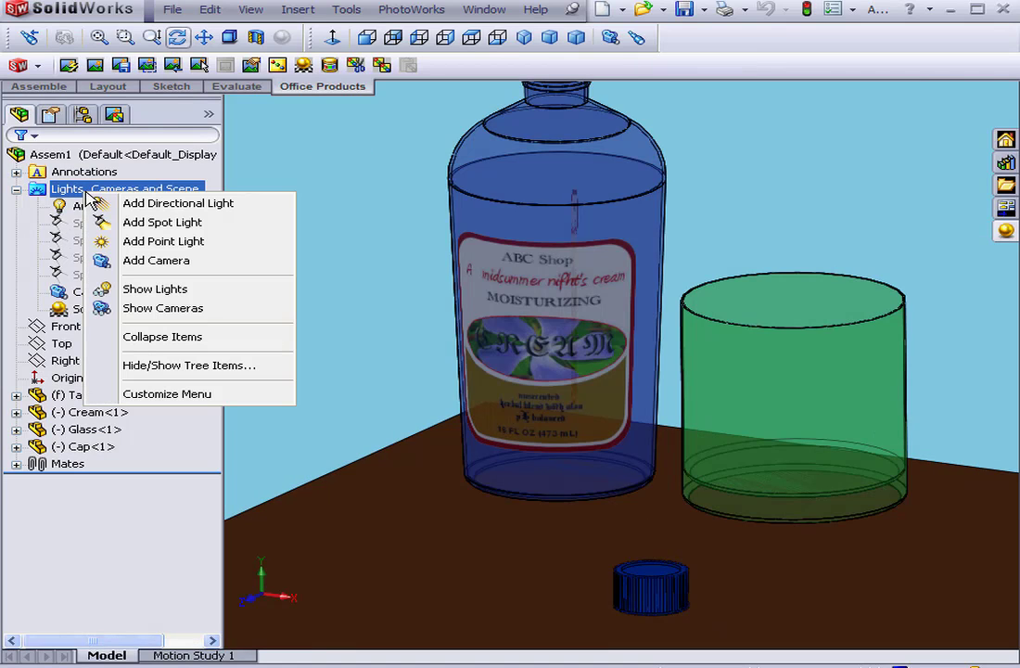
right_click(69, 291)
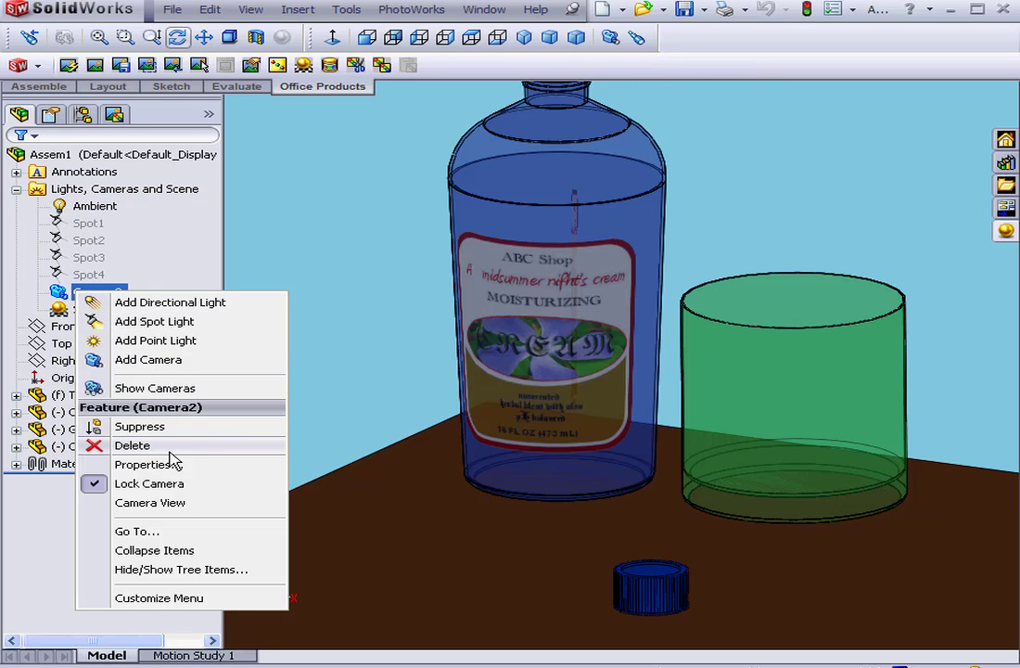
click(150, 503)
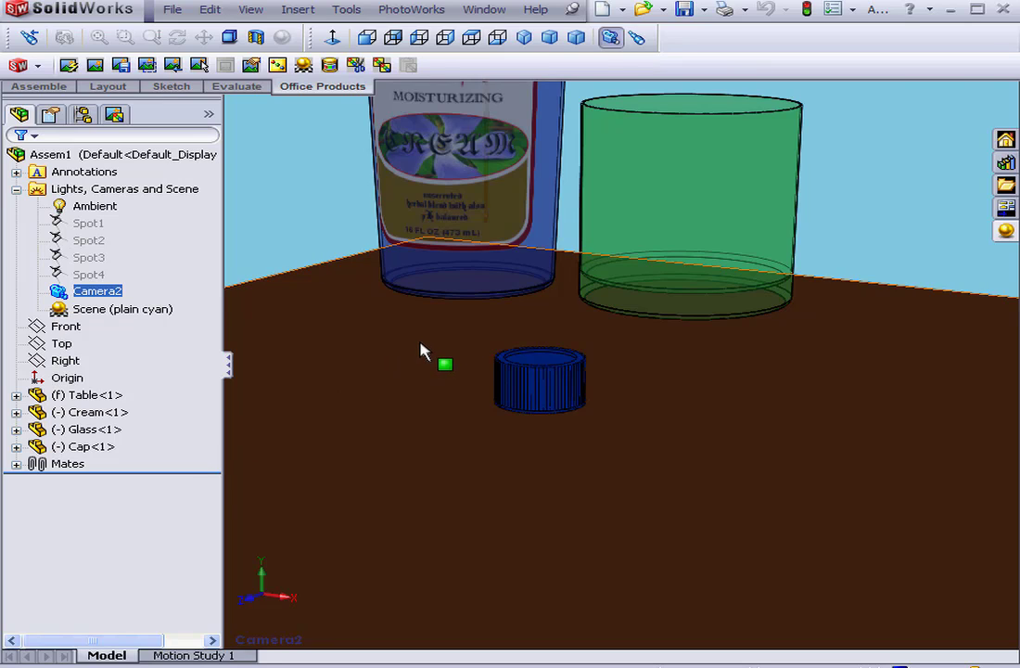
click(96, 65)
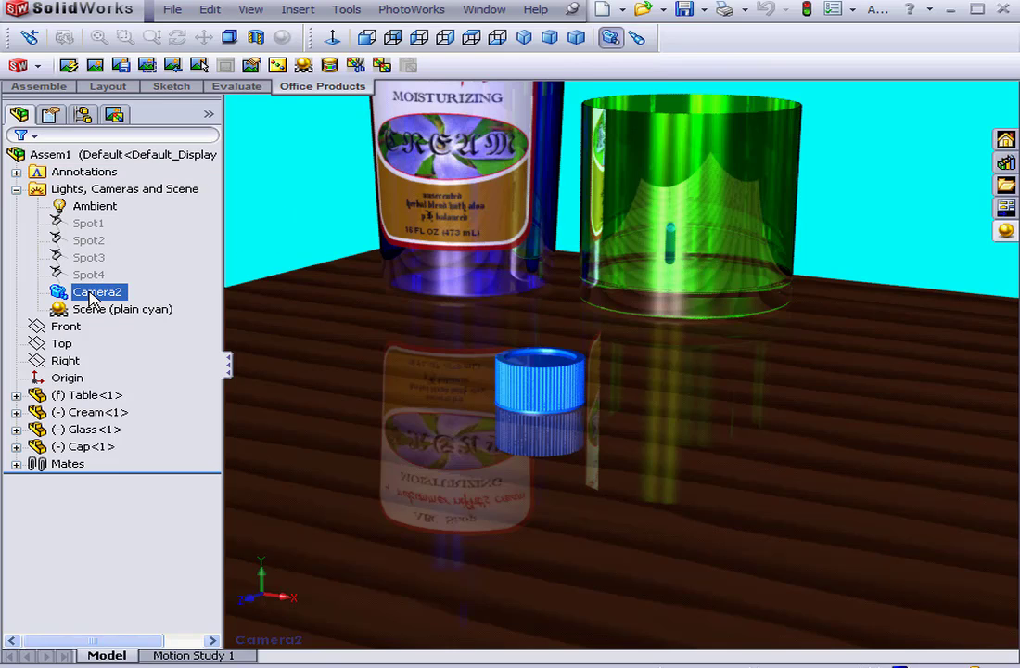
Step: Reopen the new camera's properties, turn on Depth of Field and bring its focus settings into view
right_click(90, 293)
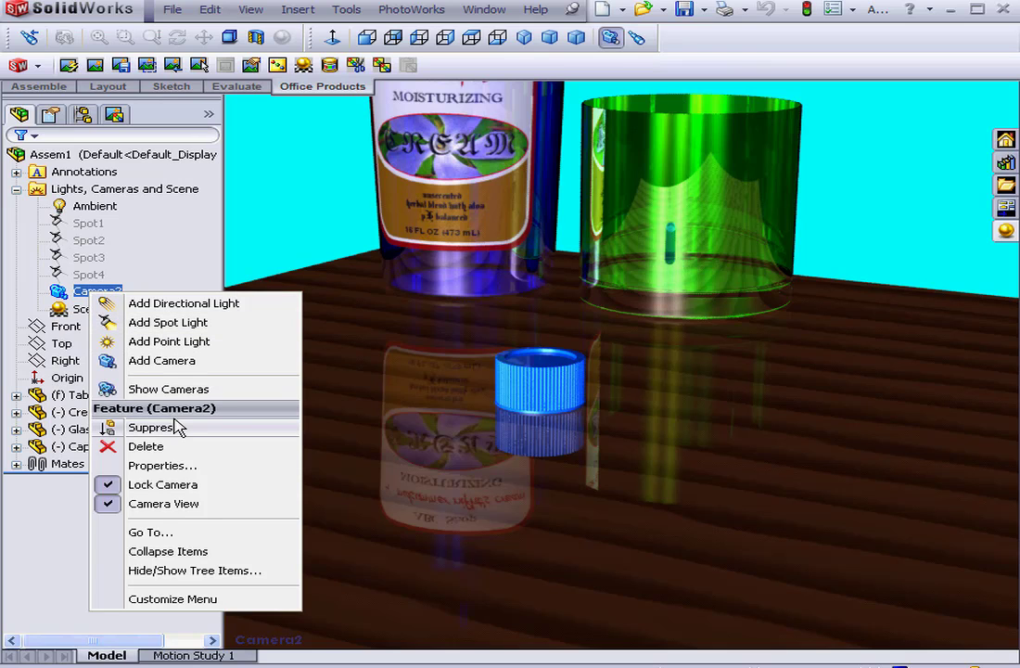
click(183, 466)
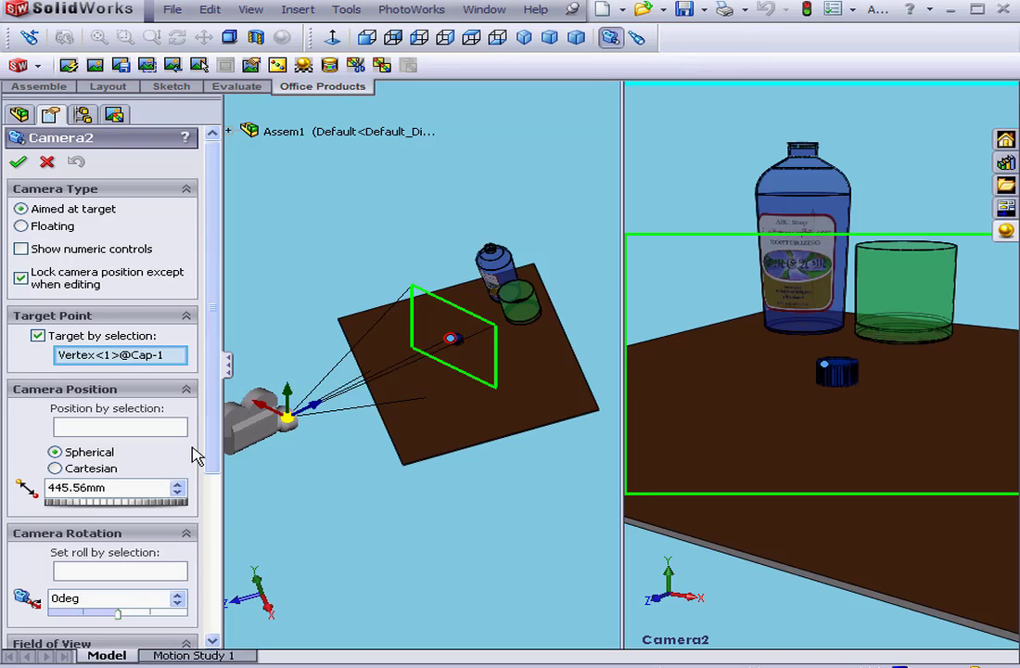
drag(215, 420, 229, 606)
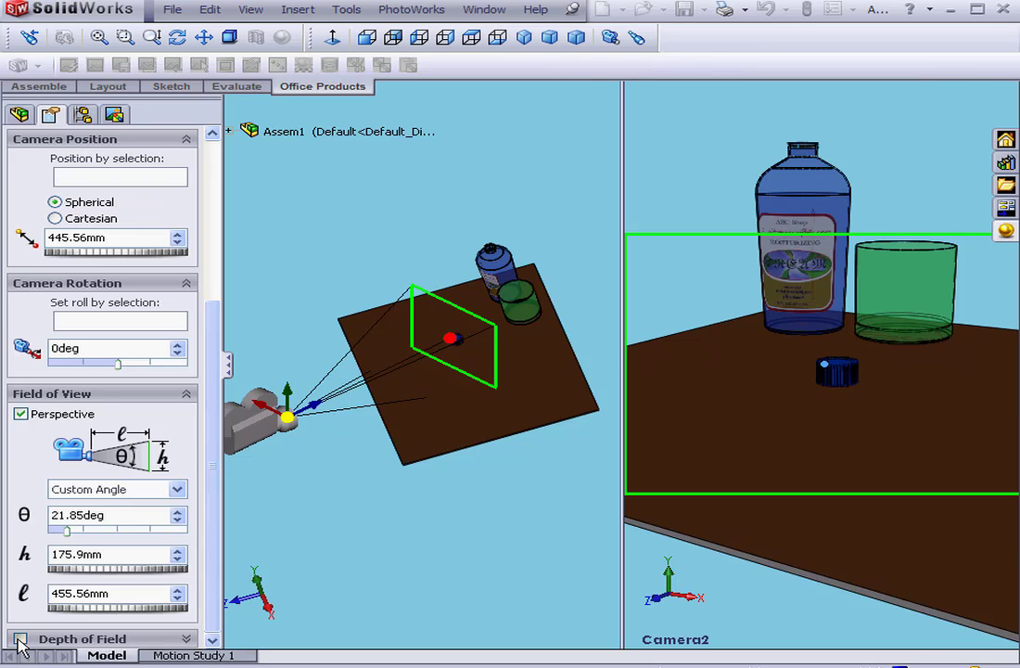
click(21, 639)
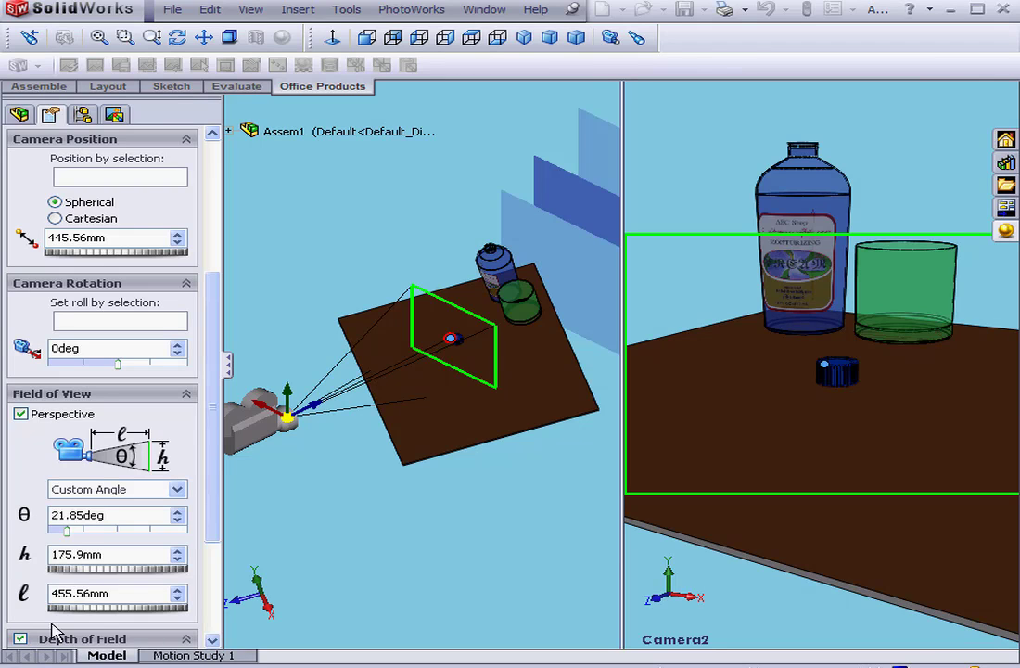
click(177, 37)
drag(354, 264, 477, 396)
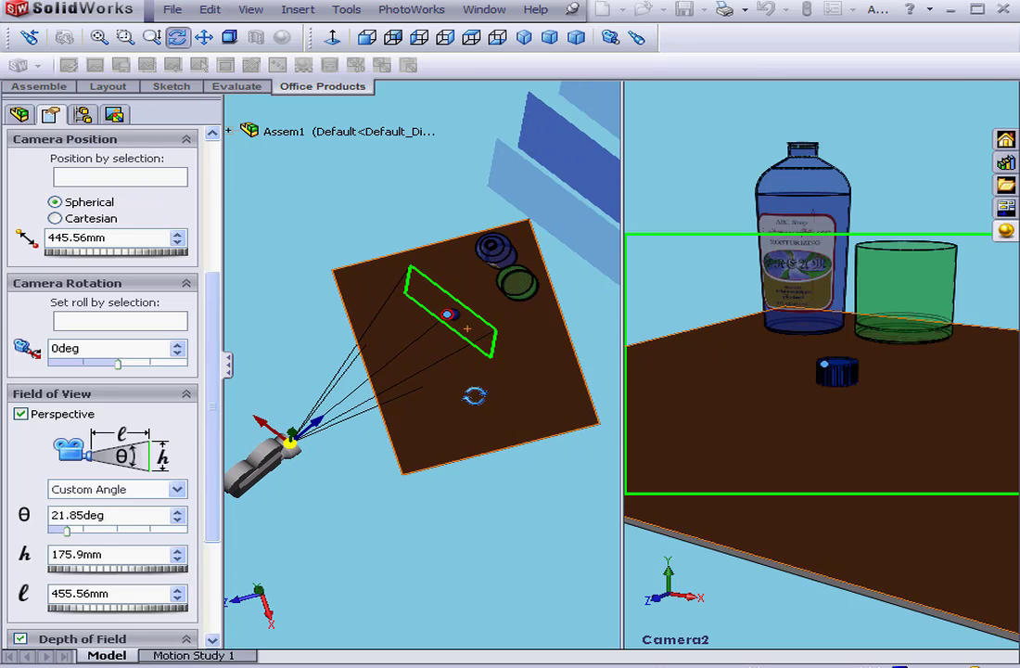
click(177, 37)
drag(216, 393, 221, 485)
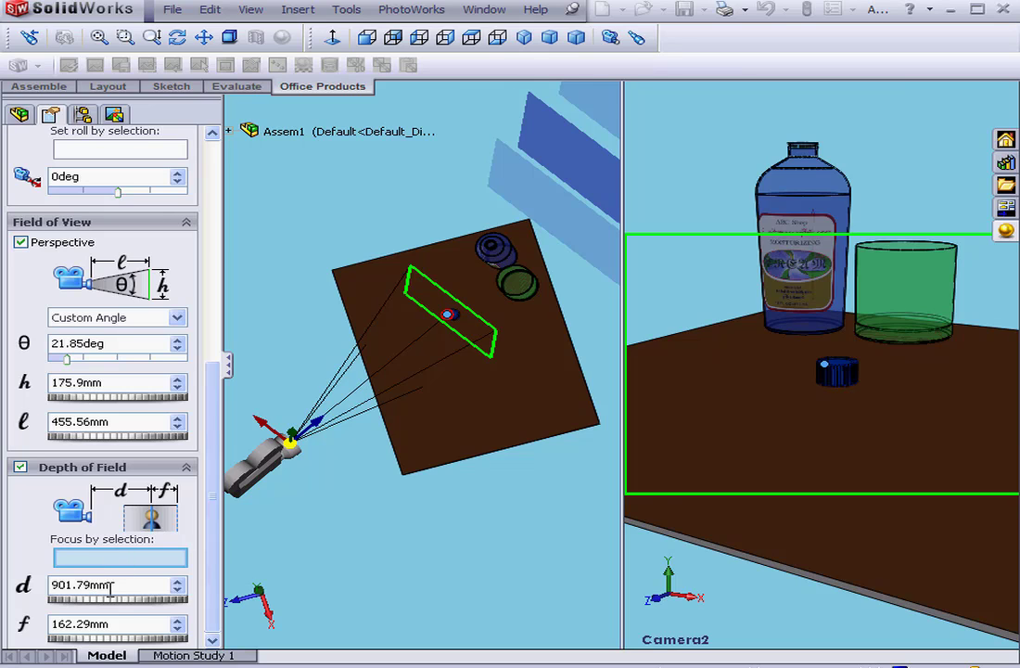
Step: Bring the camera's focal plane onto the cap by setting the depth-of-field distance d to about 451.79 mm
drag(124, 606, 69, 607)
drag(148, 604, 91, 610)
drag(171, 606, 101, 612)
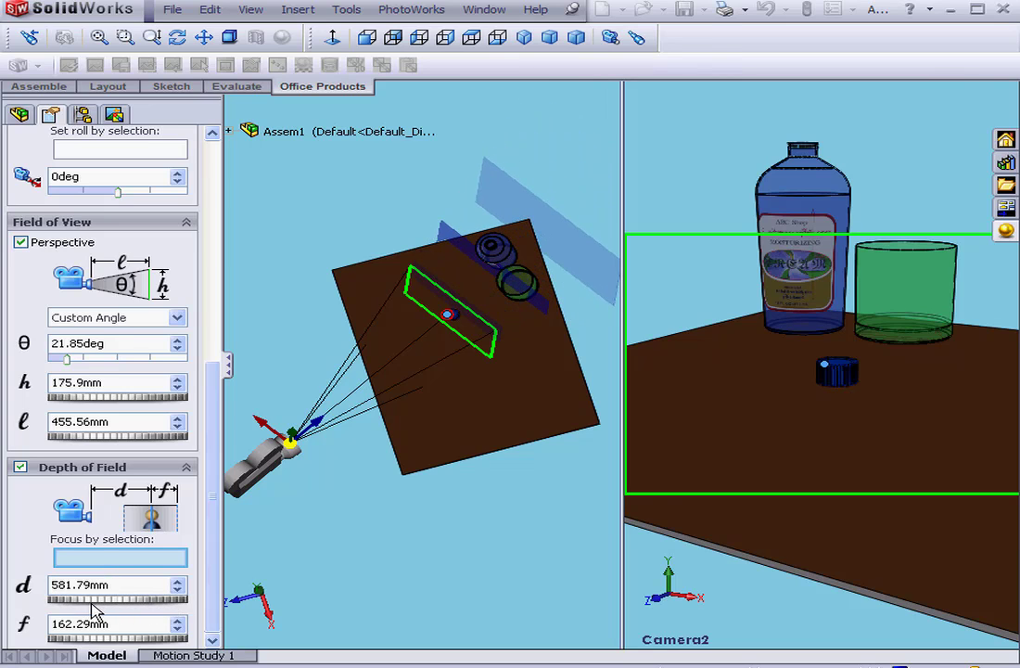
drag(177, 605, 107, 599)
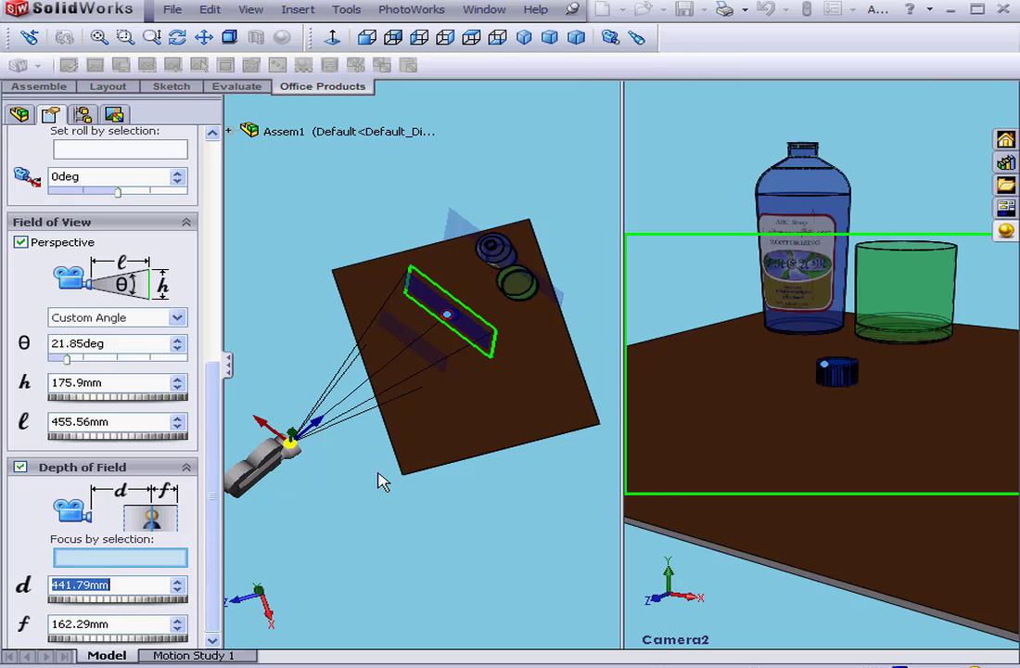
click(177, 37)
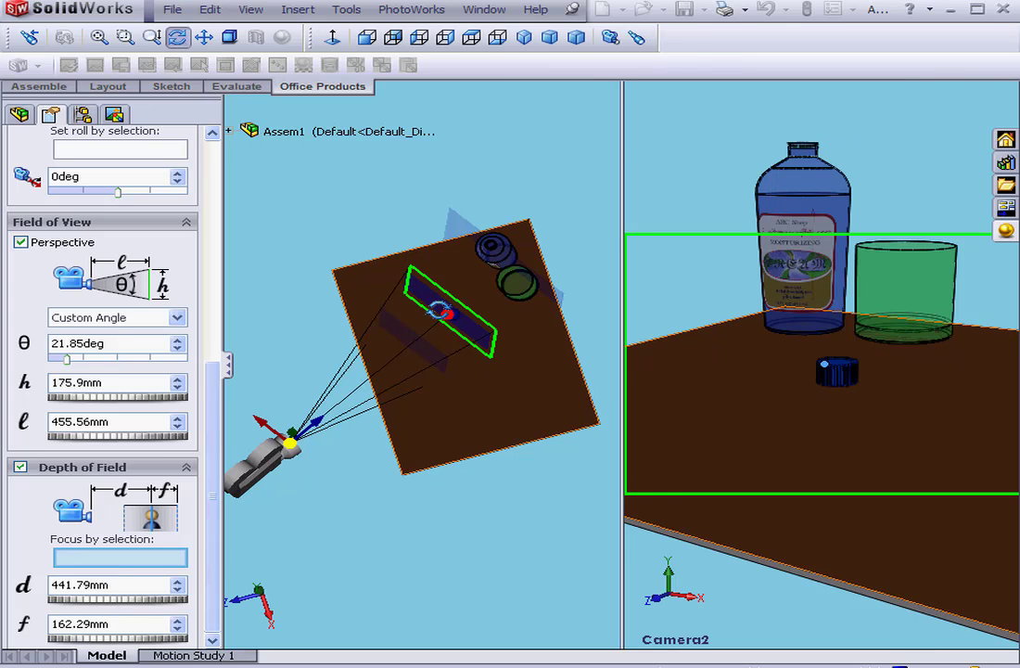
drag(438, 309, 423, 325)
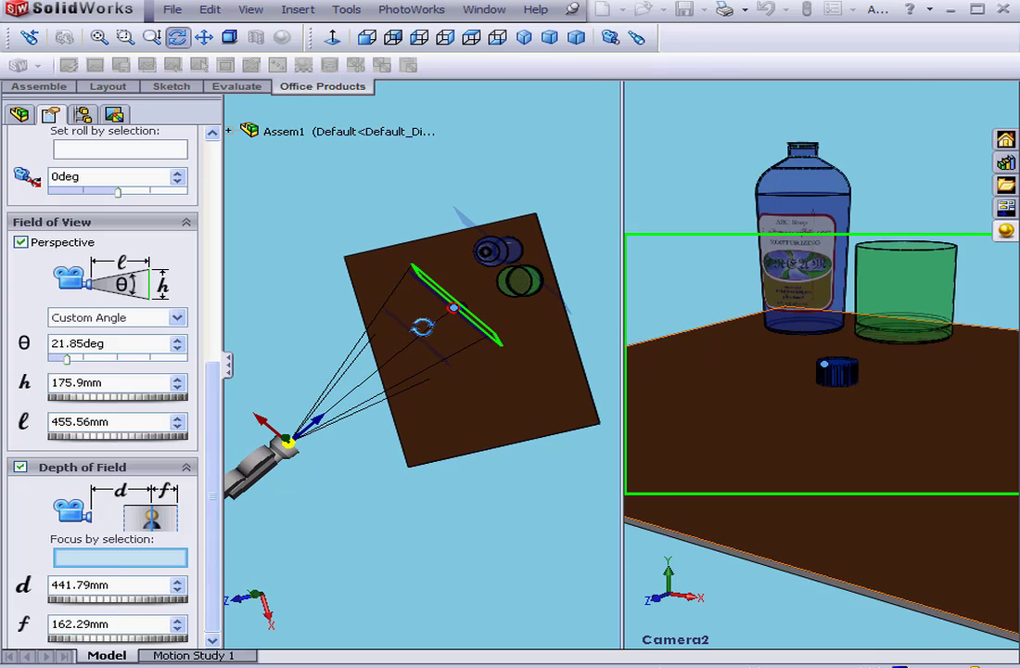
click(176, 41)
drag(158, 608, 160, 607)
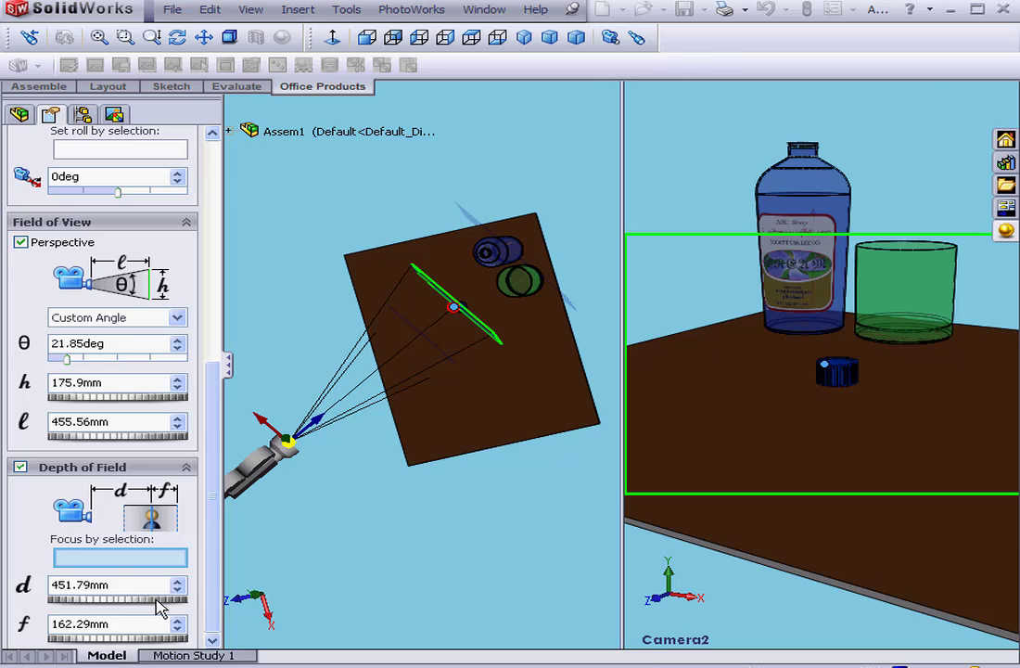
click(158, 600)
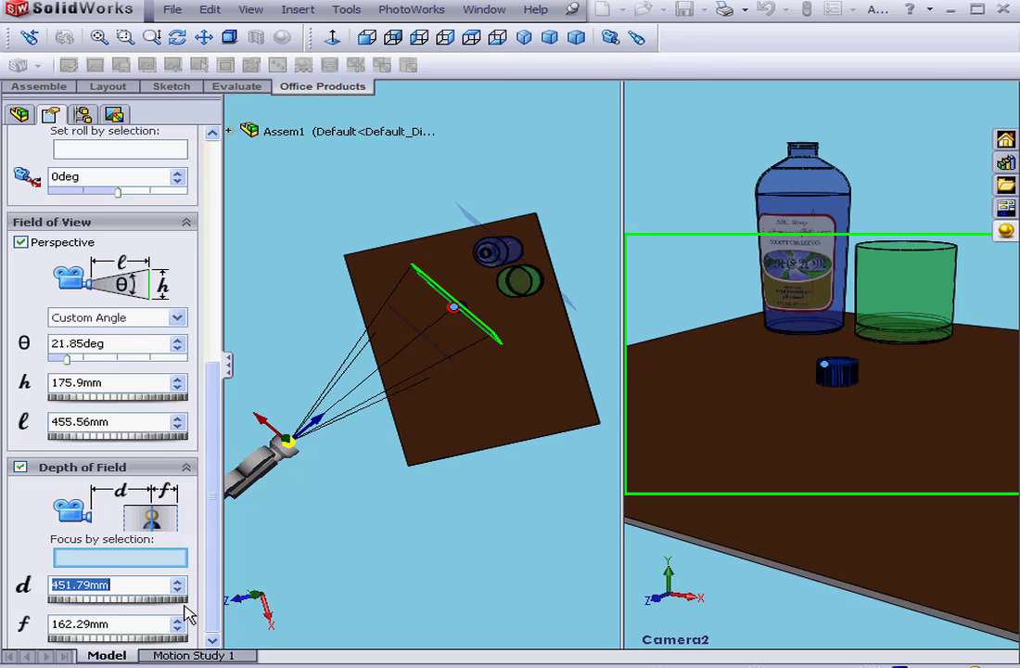
Step: Narrow the in-focus zone by setting the distance f to about 32.29 mm, accept the camera settings, and render the scene
drag(149, 646, 118, 643)
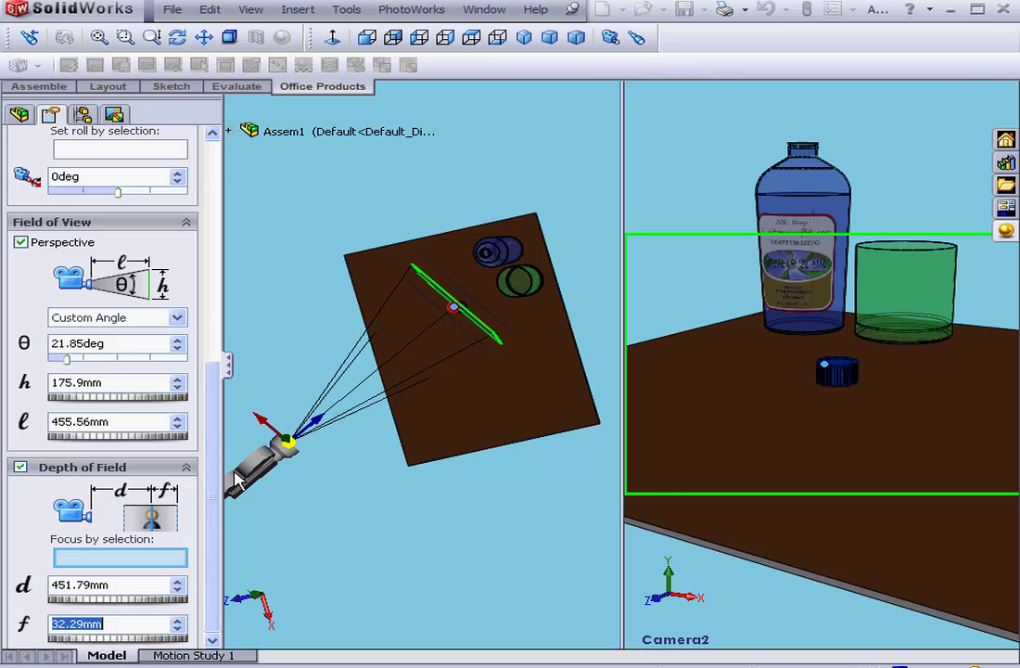
scroll(215, 378, up, 10)
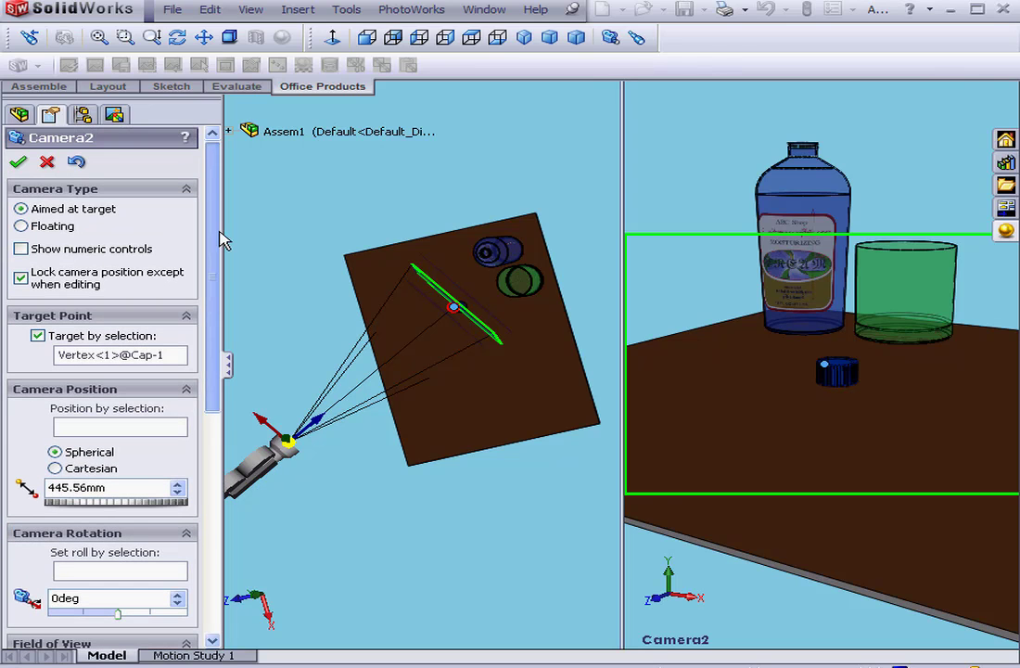
click(19, 162)
right_click(93, 292)
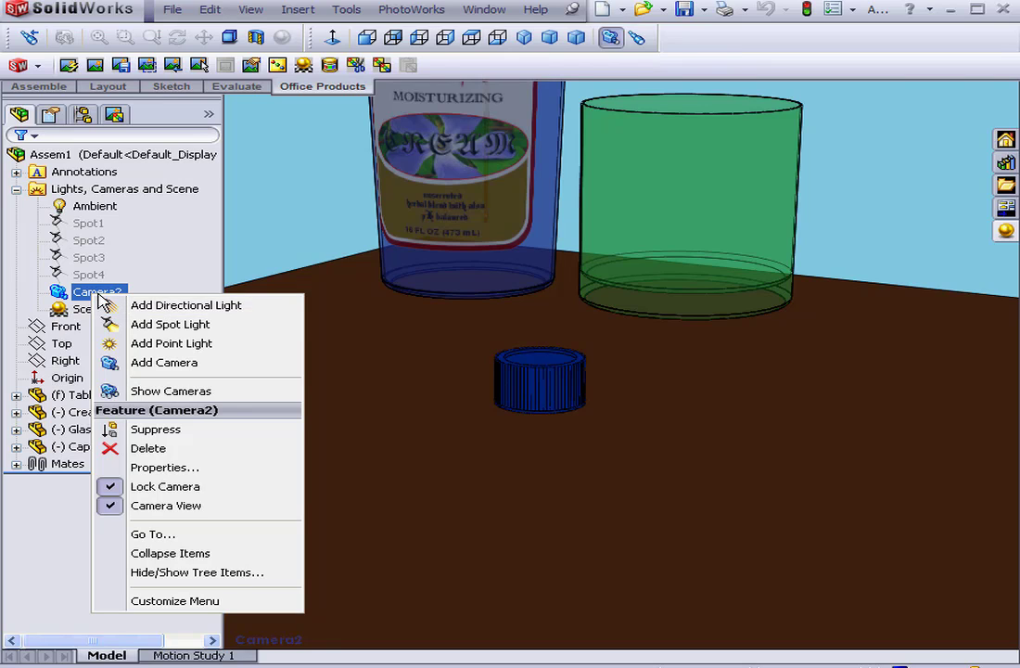
click(96, 66)
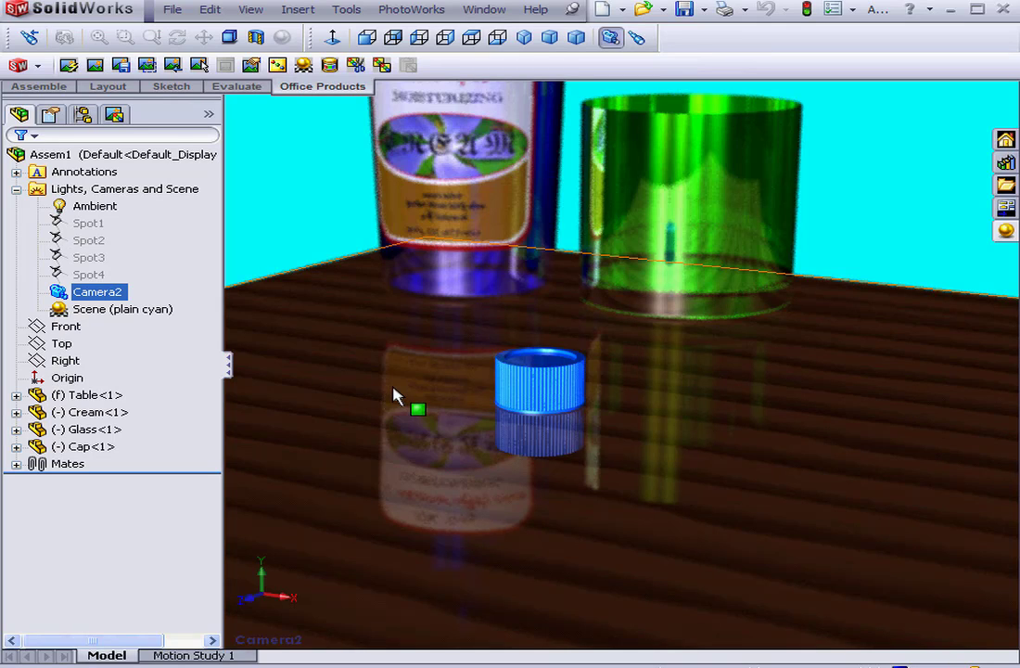
Step: Reopen the camera's properties and move the focal plane back toward the bottle and glass, with distance d about 561.79 mm
click(132, 296)
right_click(119, 294)
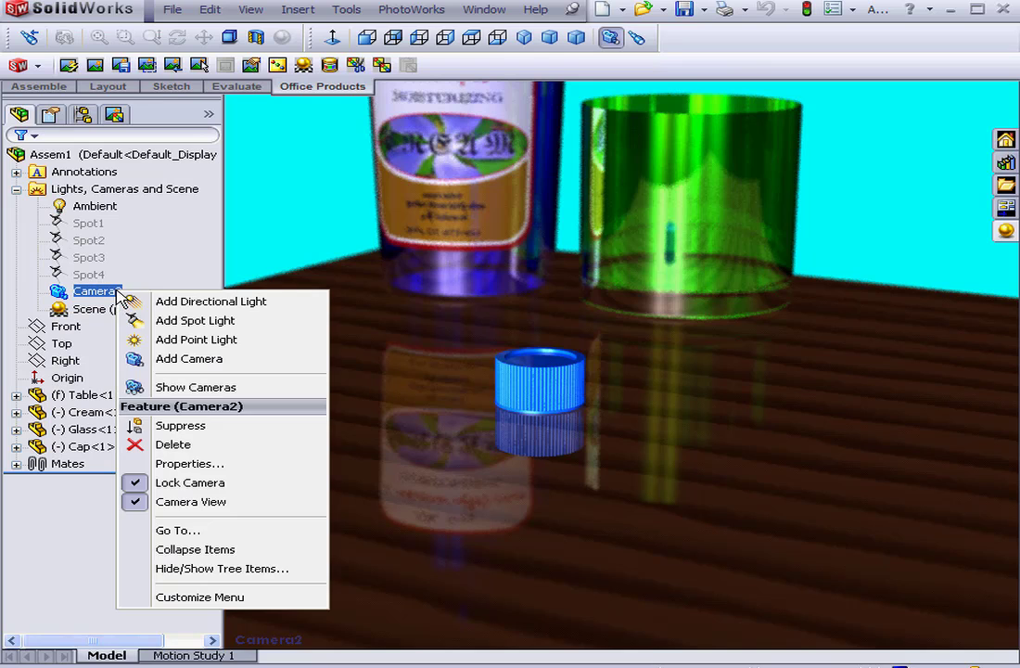
click(193, 463)
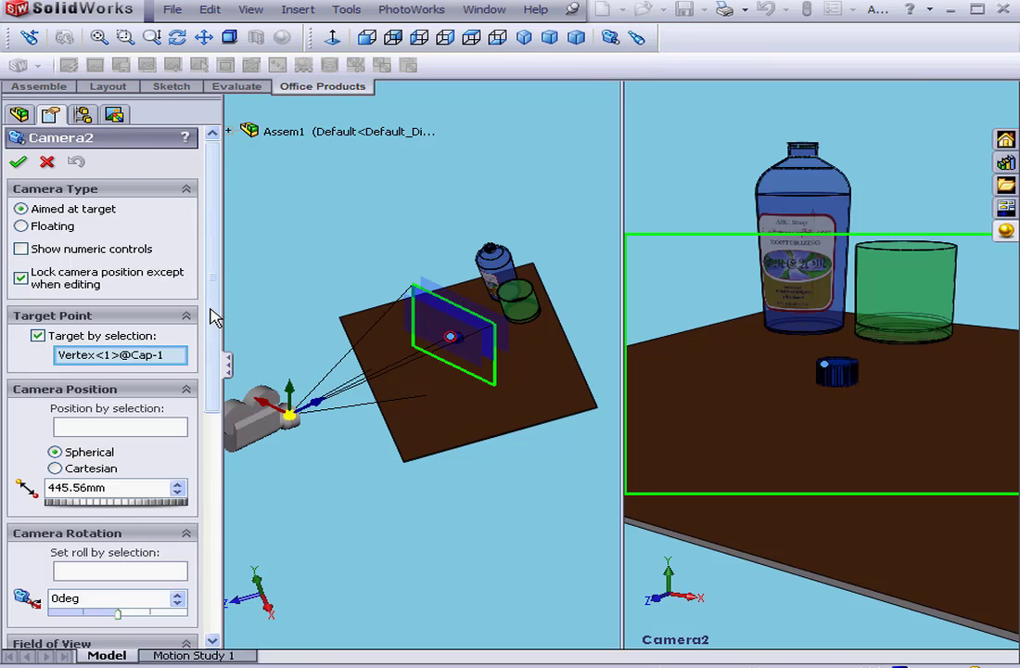
drag(215, 311, 223, 547)
click(177, 36)
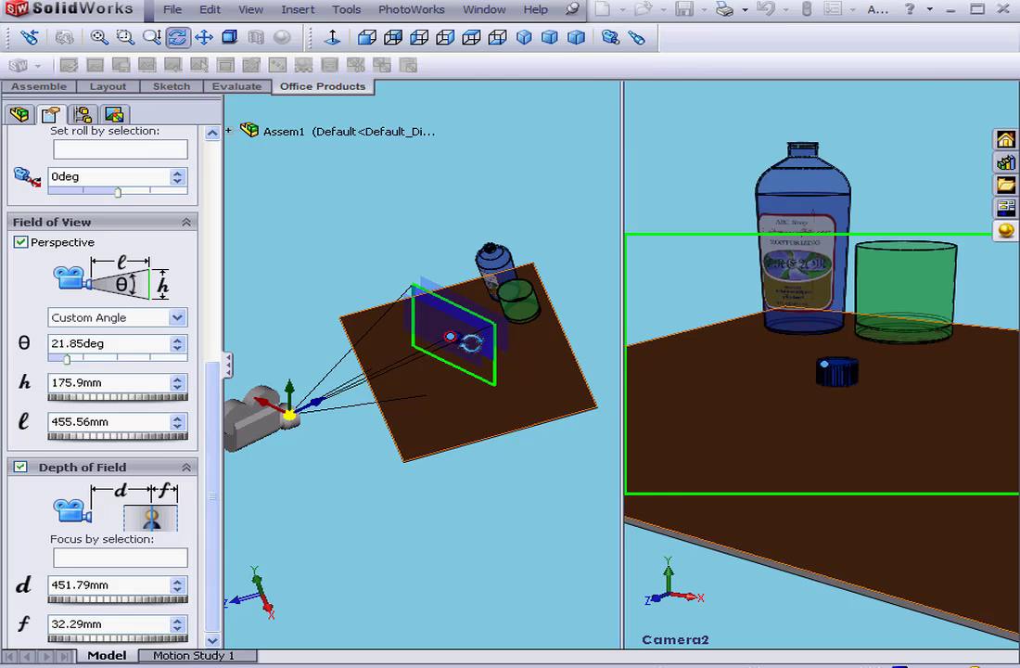
drag(477, 345, 463, 402)
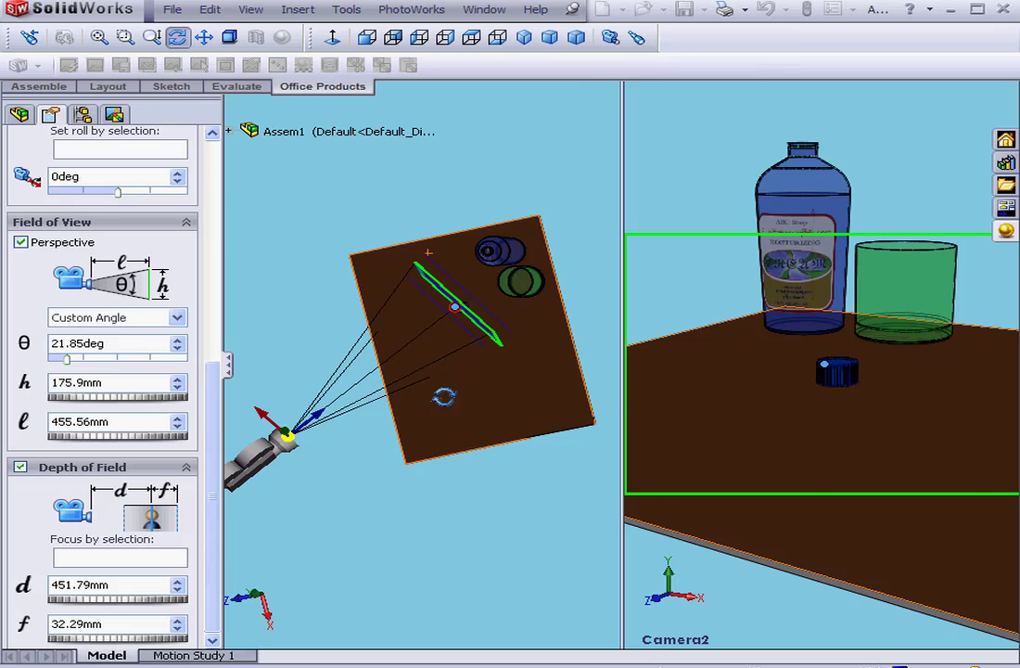
click(177, 37)
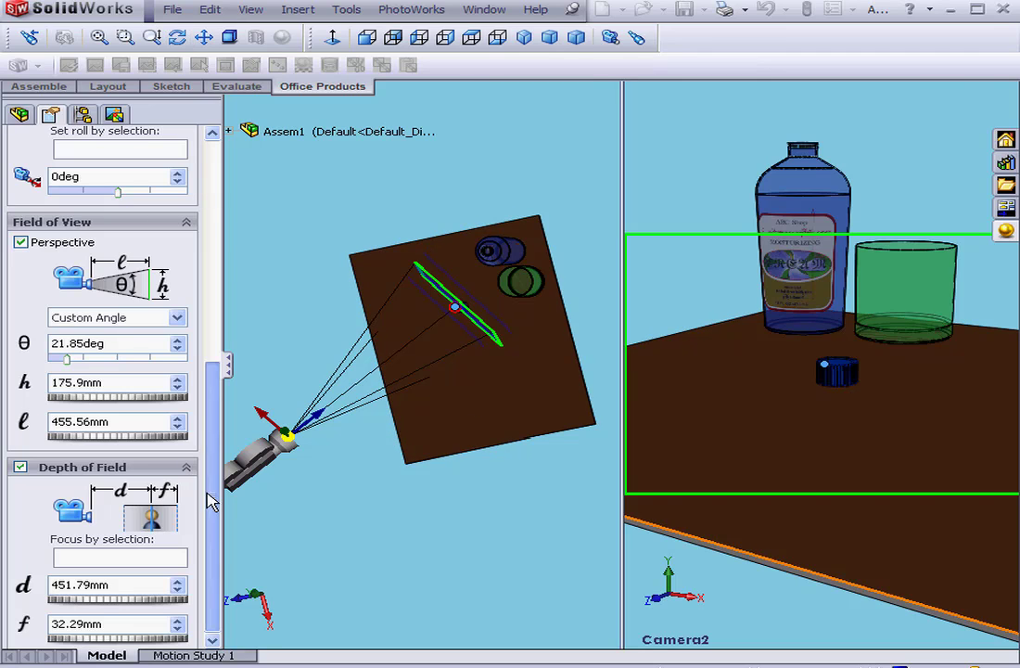
drag(72, 607, 100, 604)
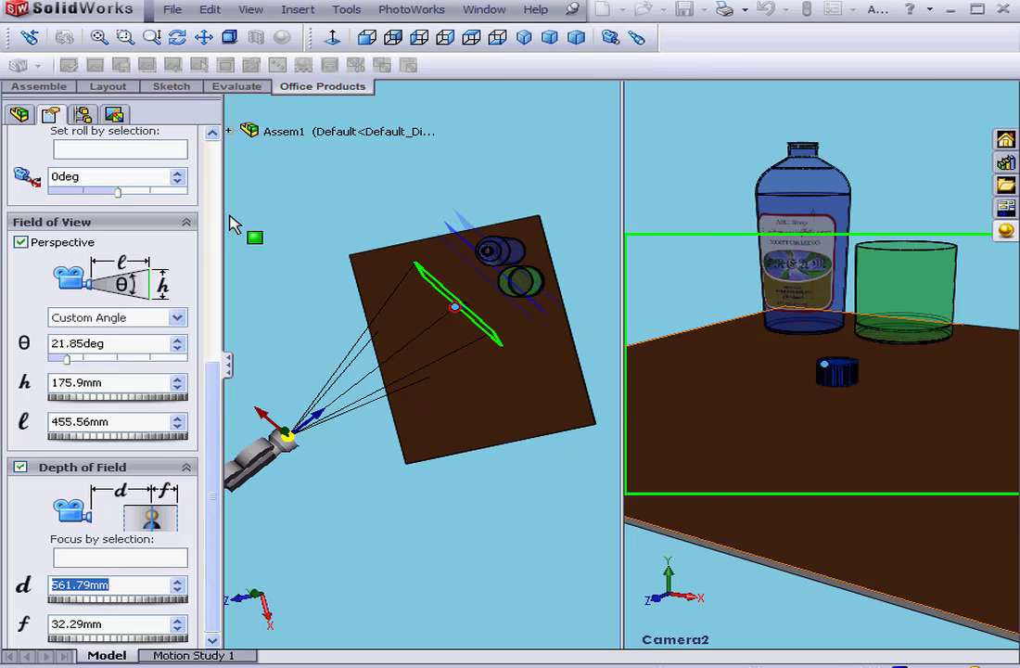
Step: Accept the changed camera settings and render the scene with the new focus distance
drag(214, 396, 223, 142)
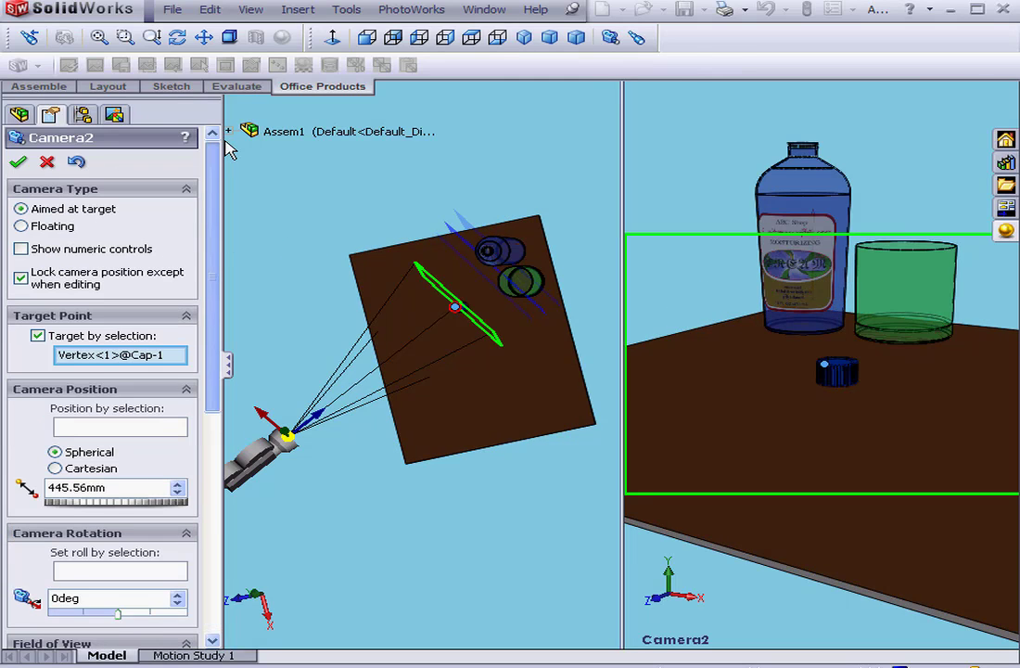
click(13, 165)
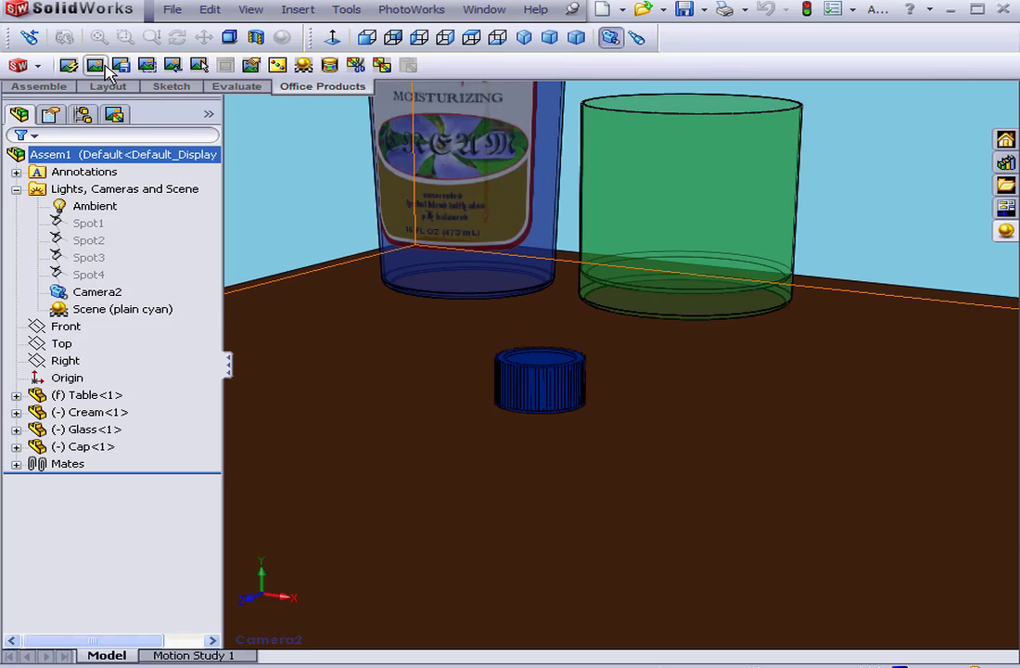
click(96, 66)
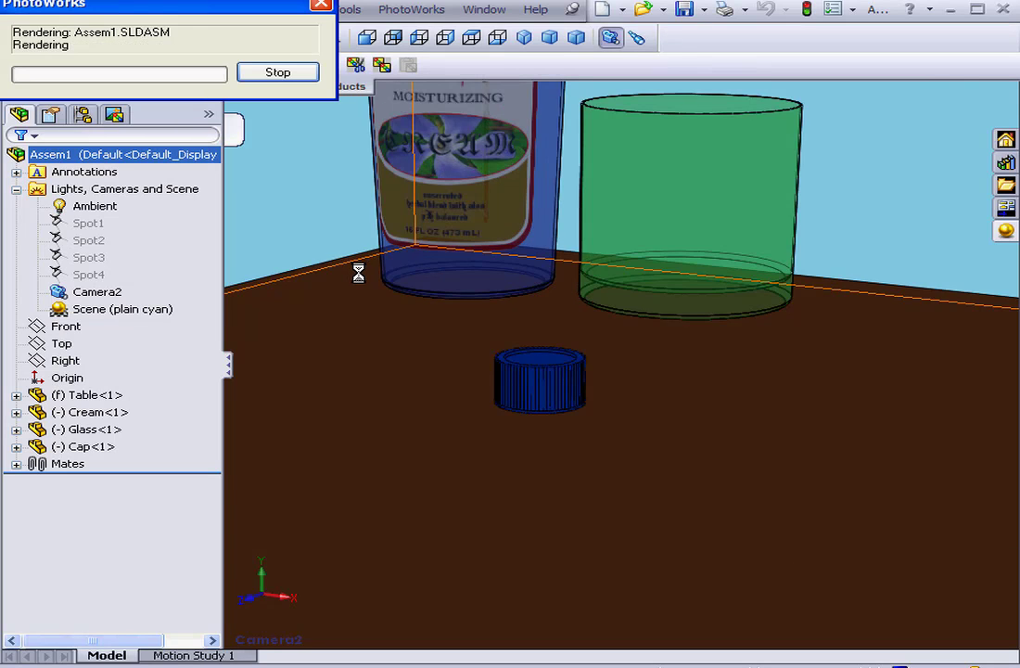